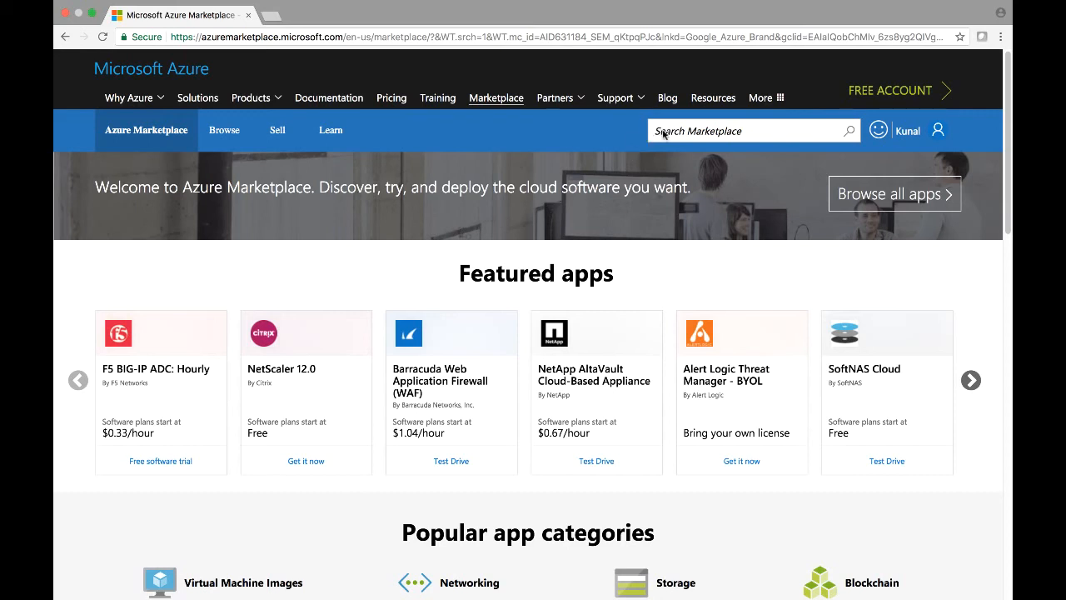
Search the marketplace for "cloudpoint" and open the Veritas CloudPoint listing, not the 1.0 version.
type("cloudpoin")
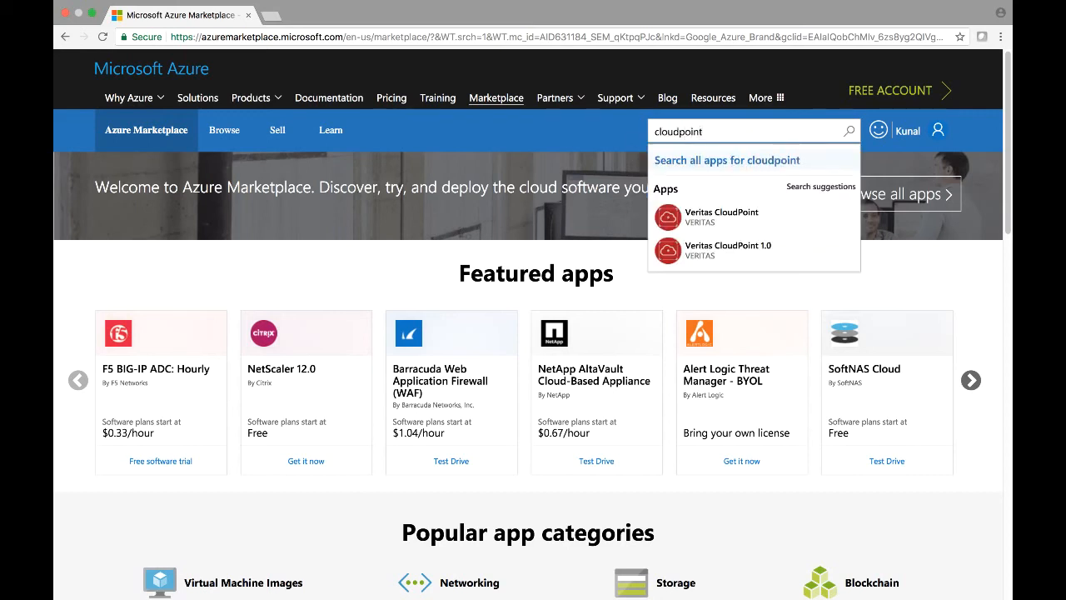
type("t")
key("Return")
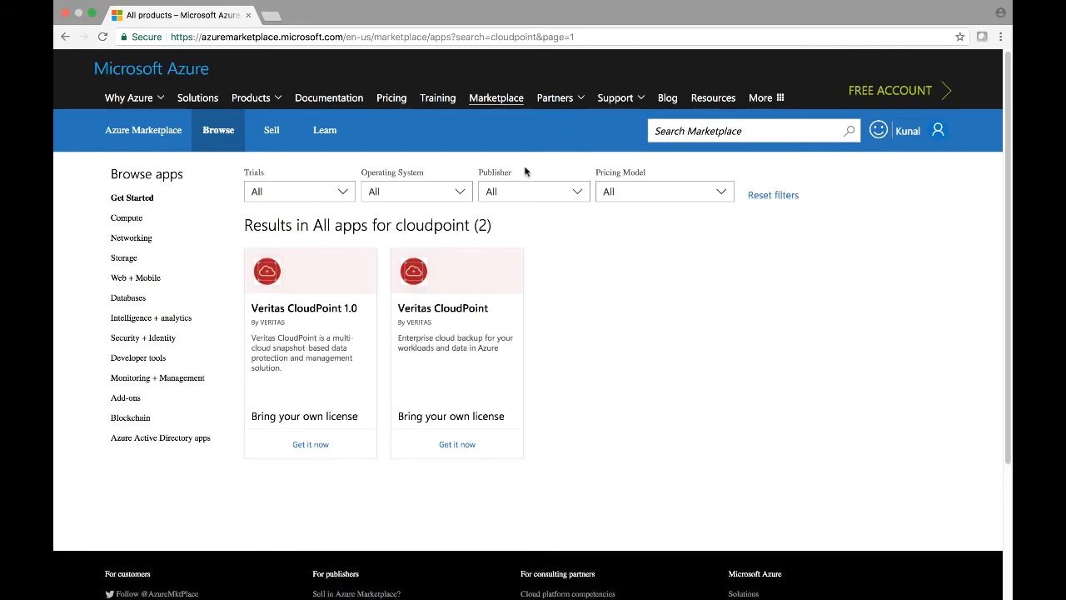
left_click(442, 299)
Open the listing's How it works link in a new browser tab and switch to that document.
scroll(435, 306, "down", 1)
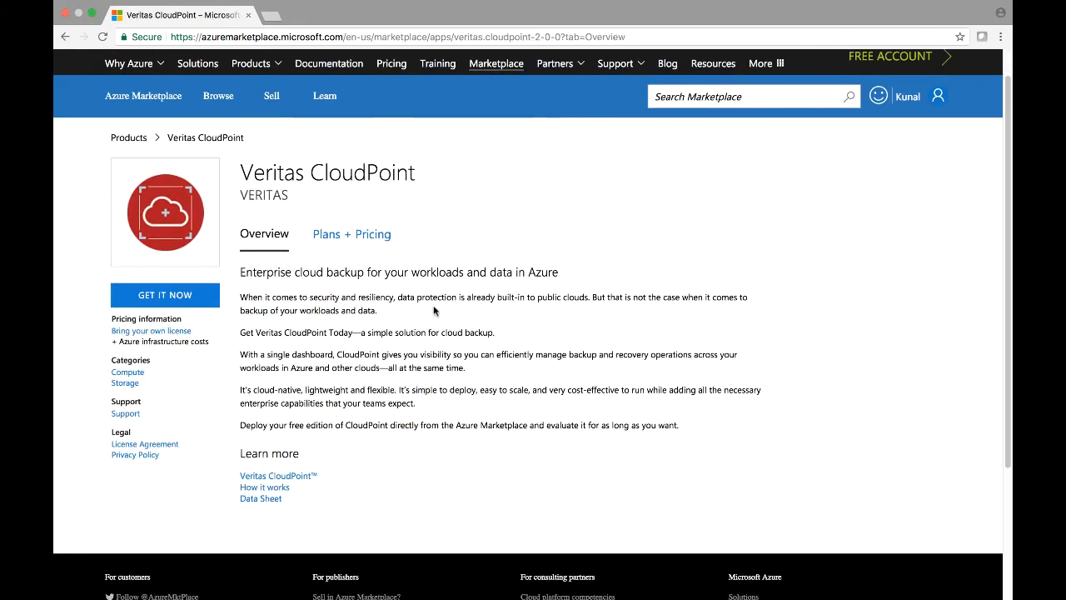
scroll(433, 311, "down", 1)
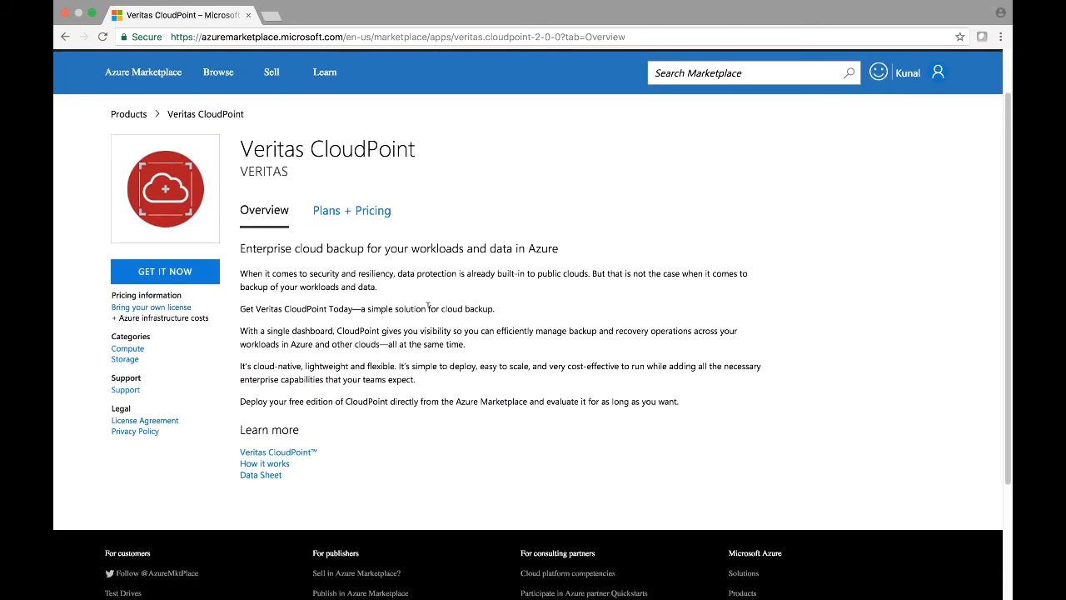
scroll(291, 305, "up", 1)
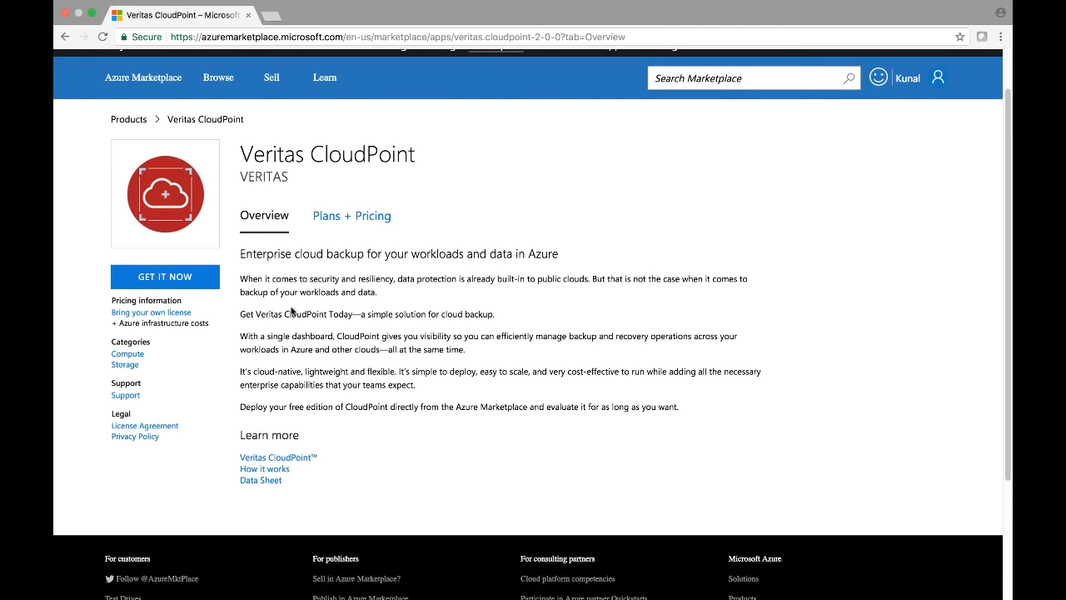
scroll(291, 305, "up", 1)
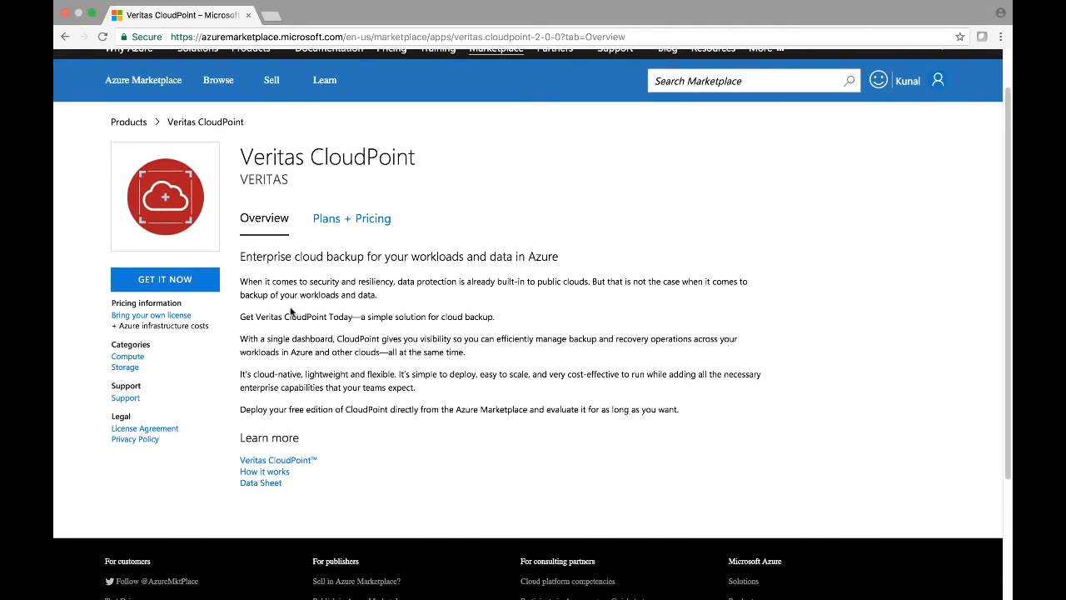
right_click(269, 473)
left_click(342, 426)
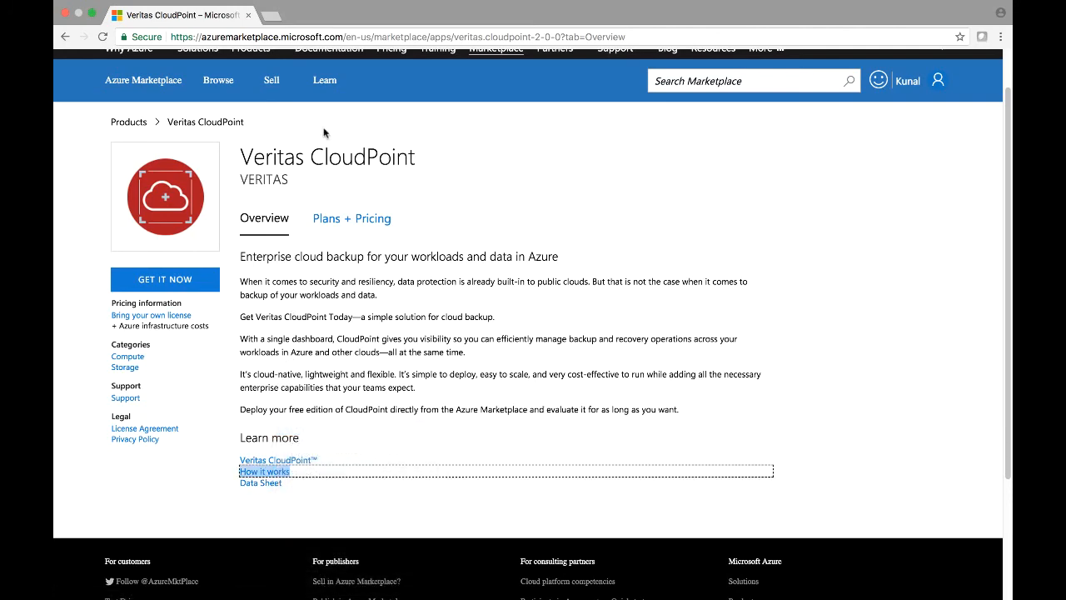
left_click(314, 15)
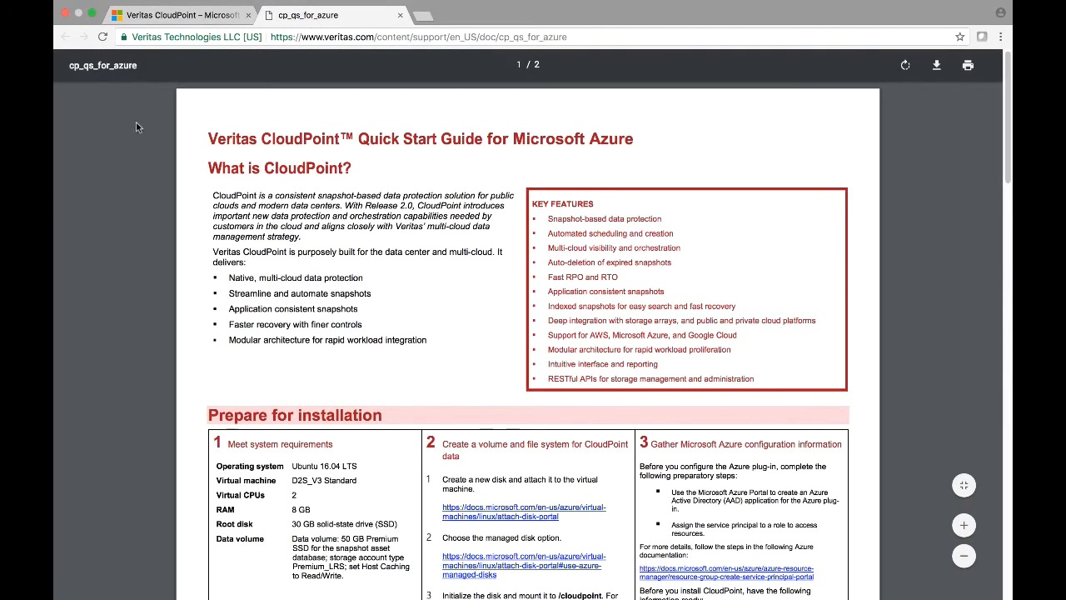
Review the CloudPoint introduction and the Prepare for installation section of the quick start guide, especially the virtual machine and RAM requirements.
scroll(136, 334, "down", 1)
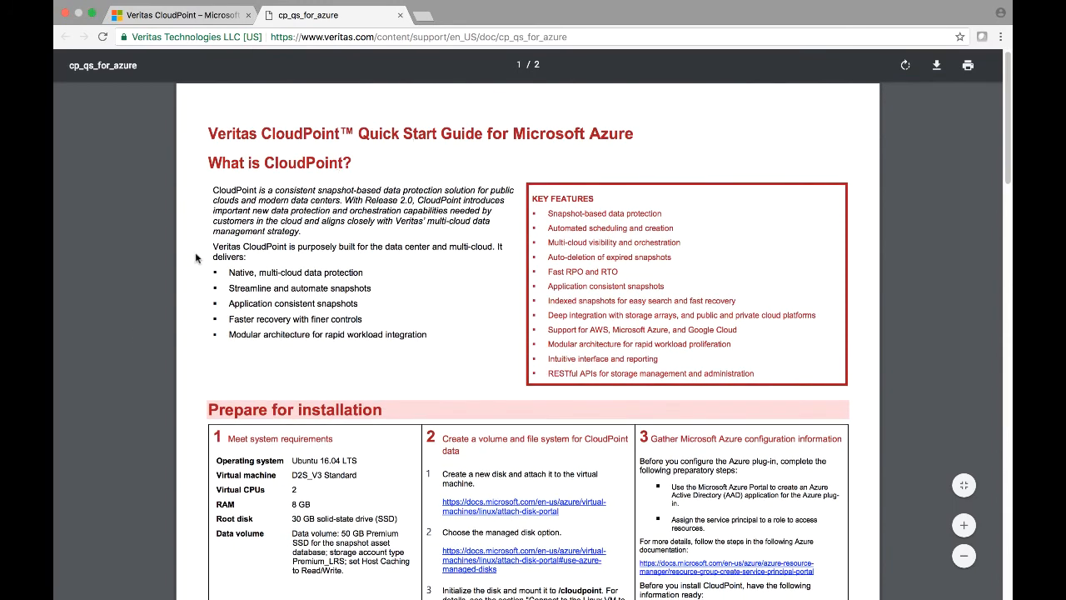
scroll(196, 259, "down", 2)
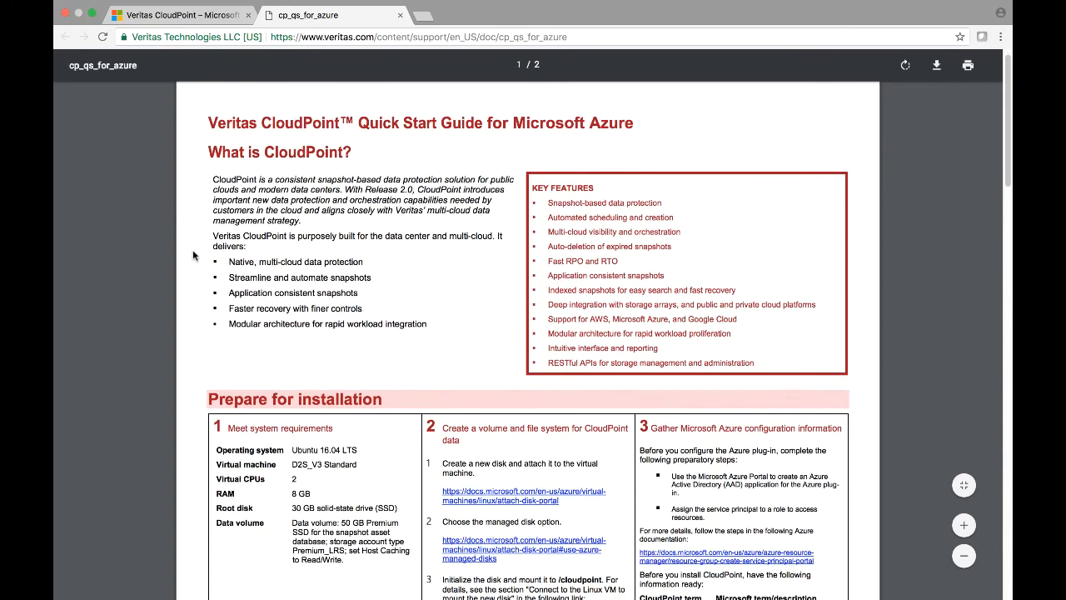
scroll(193, 256, "down", 1)
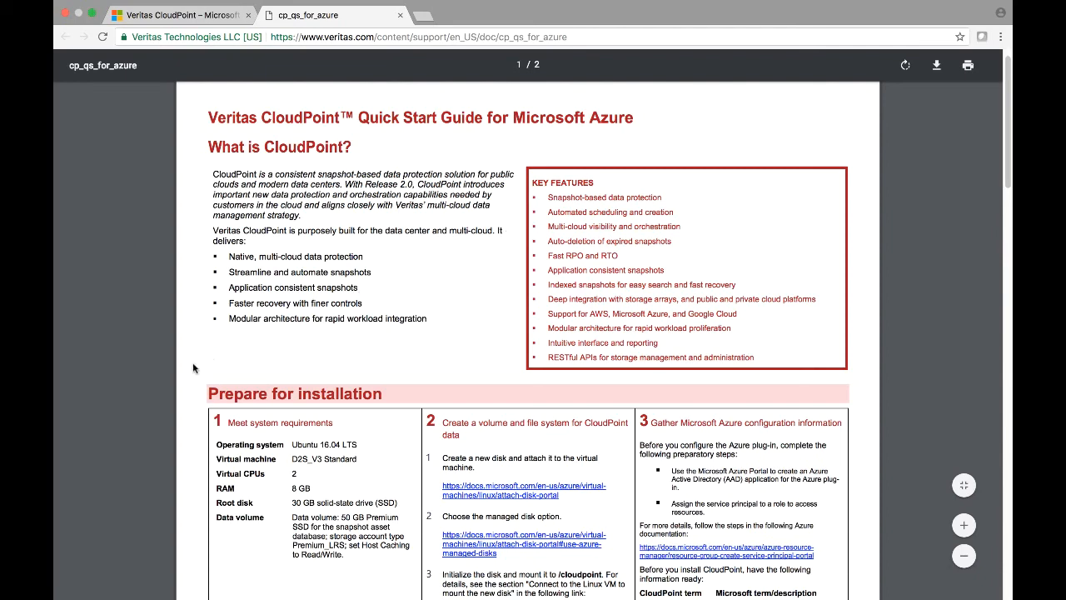
scroll(196, 369, "down", 5)
scroll(194, 368, "down", 9)
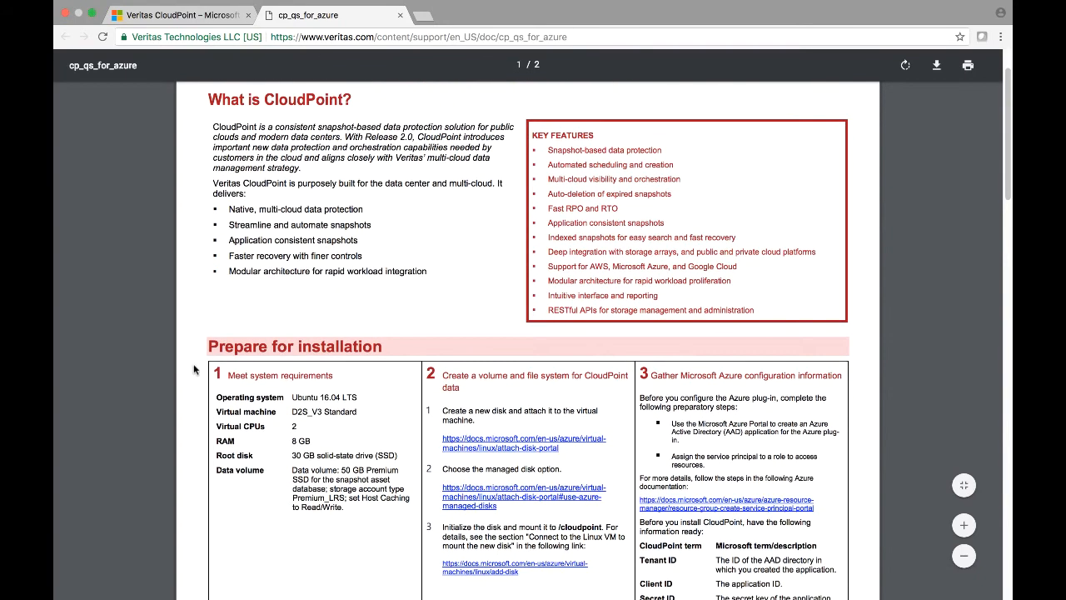
scroll(194, 369, "down", 7)
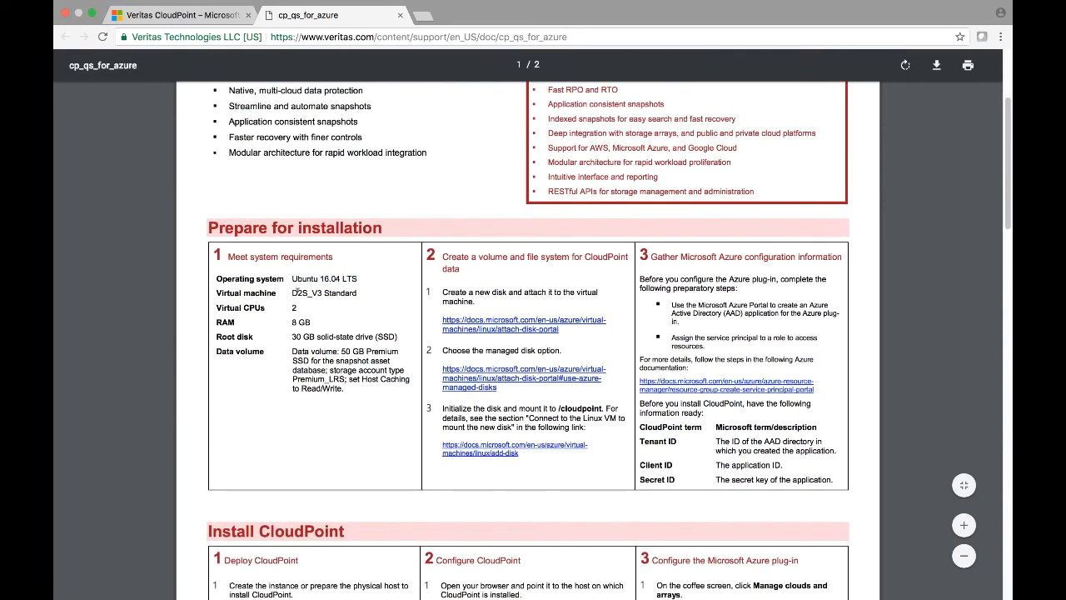
left_click_drag(292, 292, 359, 293)
left_click(356, 293)
left_click_drag(292, 322, 313, 320)
left_click(248, 334)
scroll(174, 235, "down", 1)
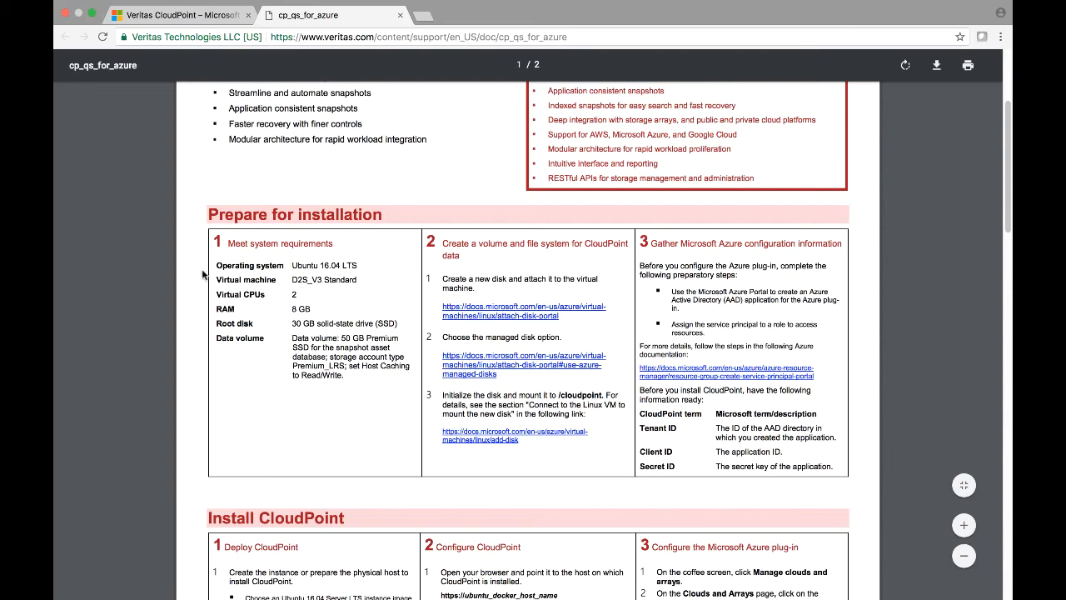
Read the Install CloudPoint section of the guide, covering deployment, configuration and the Microsoft Azure plug-in, and return to the guide's beginning.
scroll(200, 329, "down", 4)
scroll(201, 334, "down", 8)
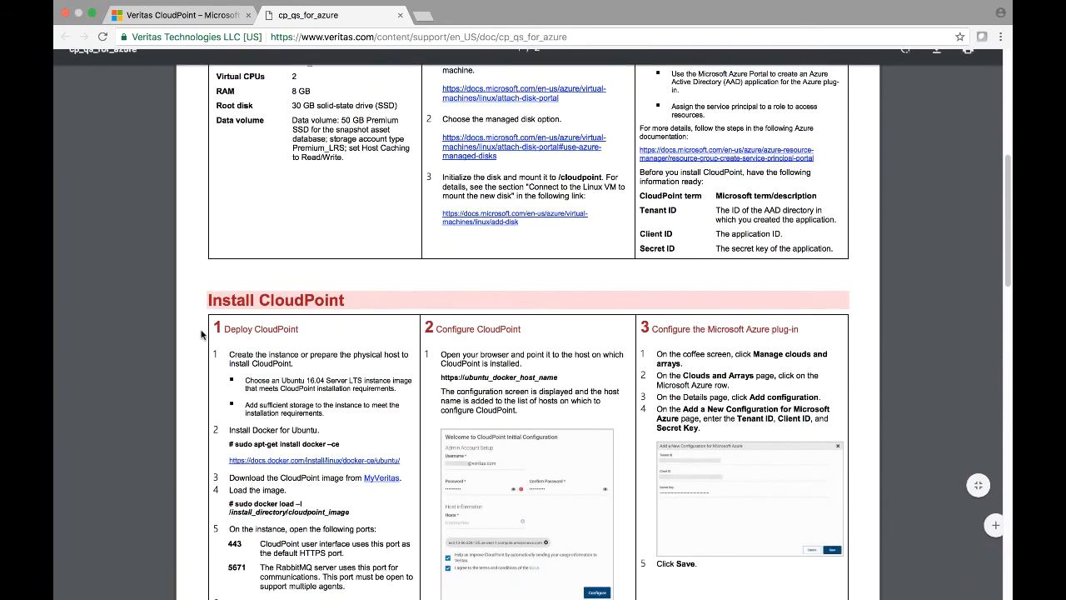
scroll(201, 335, "down", 1)
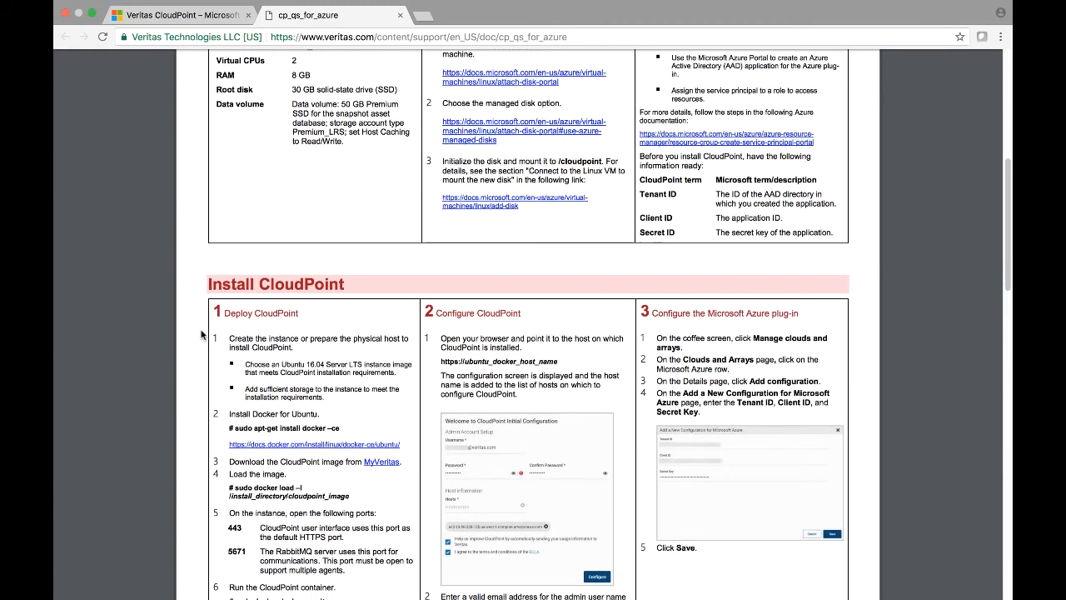
scroll(201, 335, "down", 5)
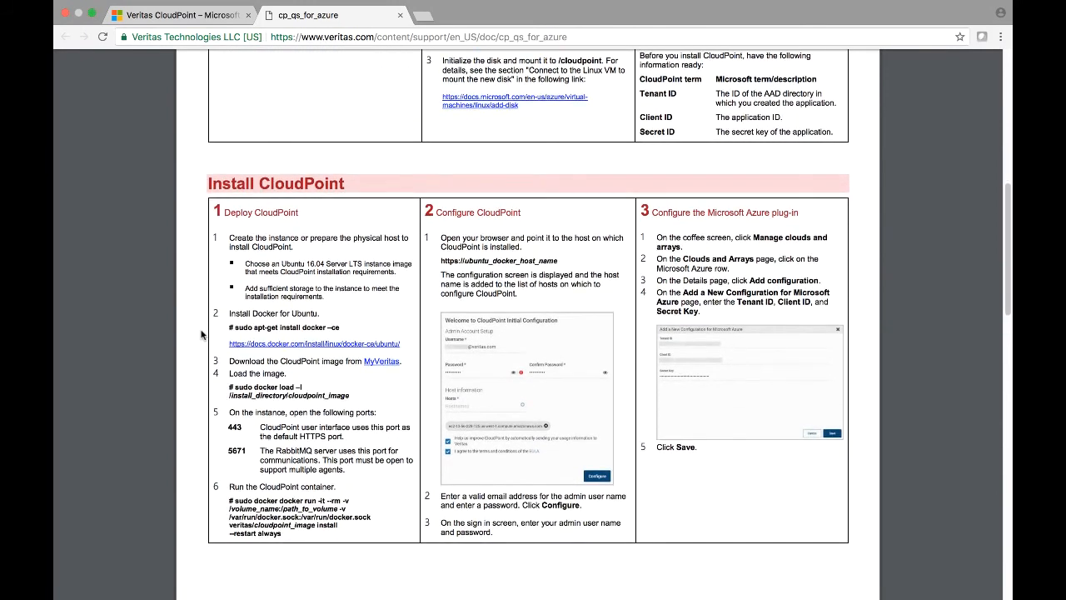
scroll(201, 335, "down", 2)
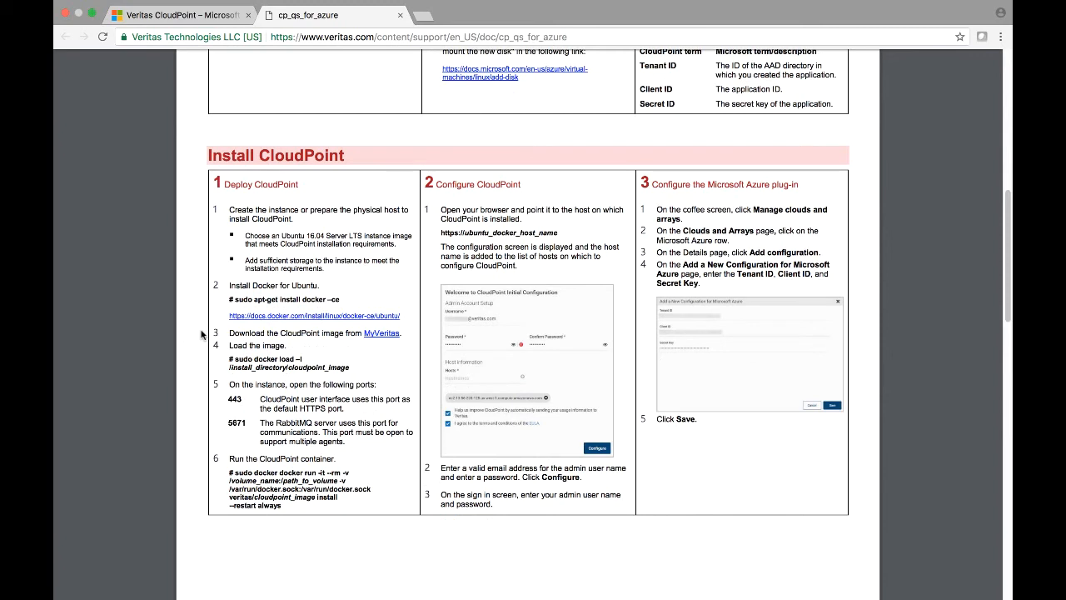
scroll(201, 335, "up", 1)
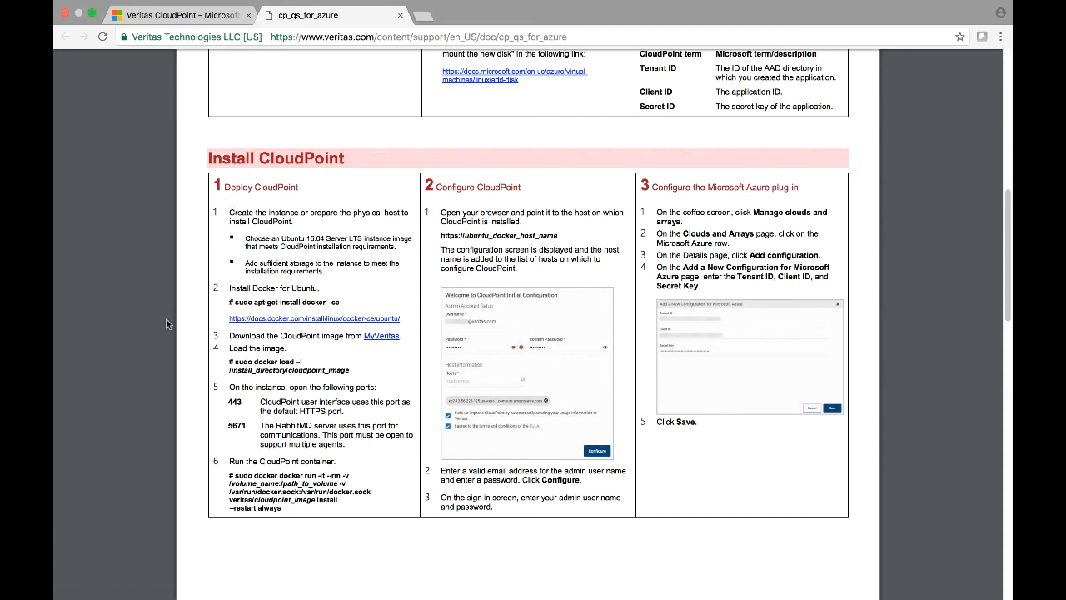
scroll(159, 321, "up", 3)
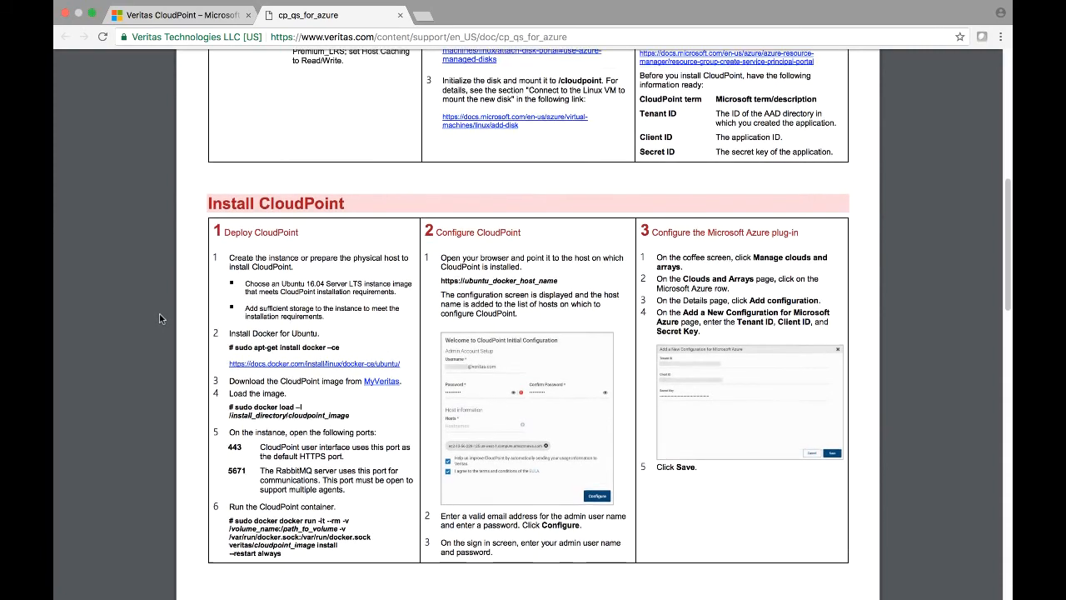
scroll(160, 315, "up", 10)
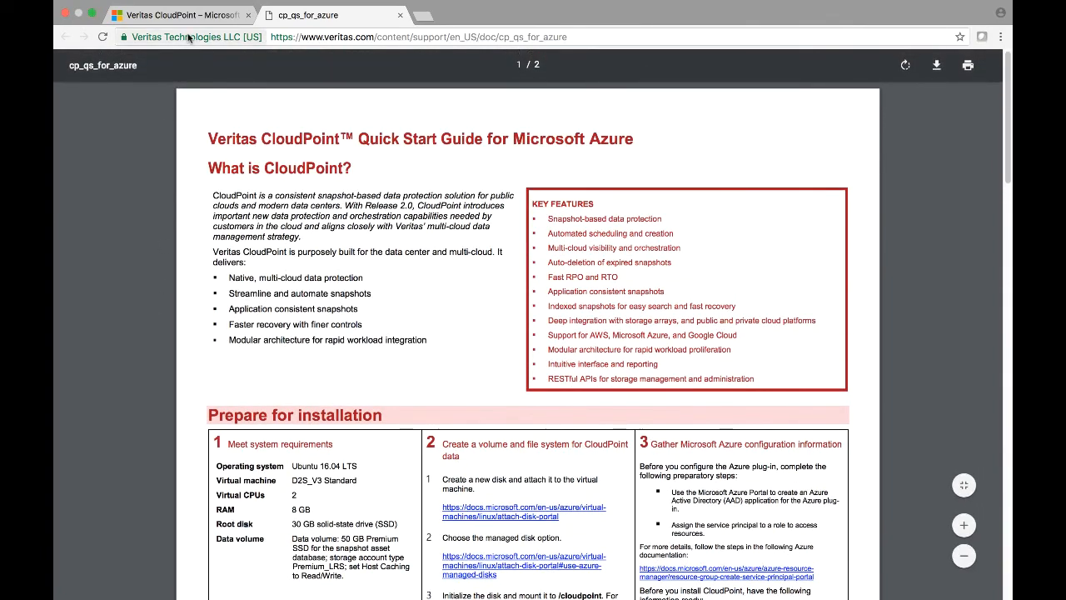
Return to the Veritas CloudPoint marketplace listing, get the app and continue to its page in the Azure portal.
left_click(198, 17)
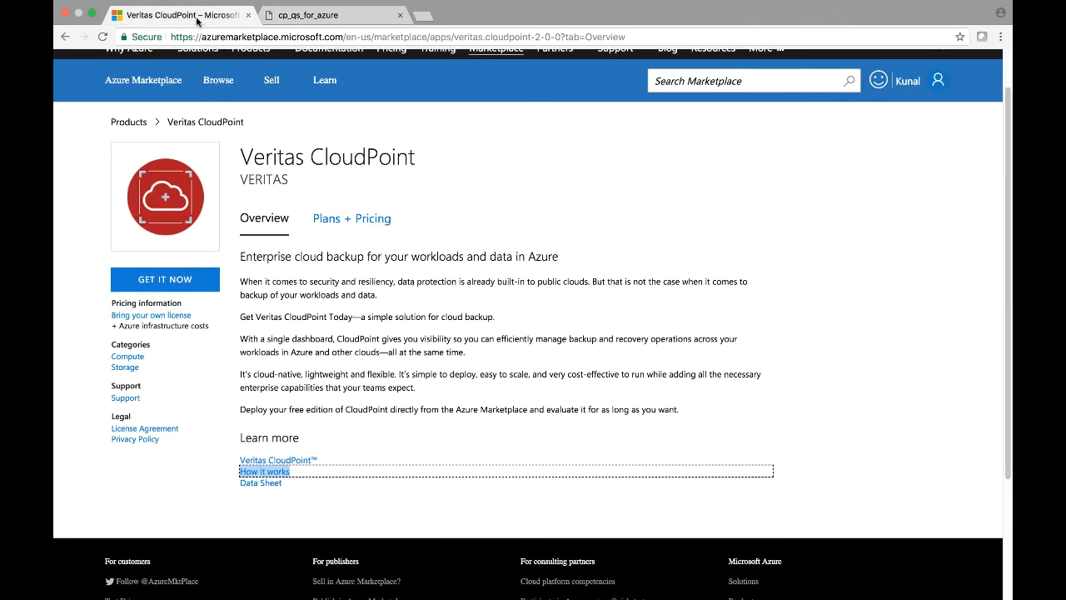
left_click(177, 287)
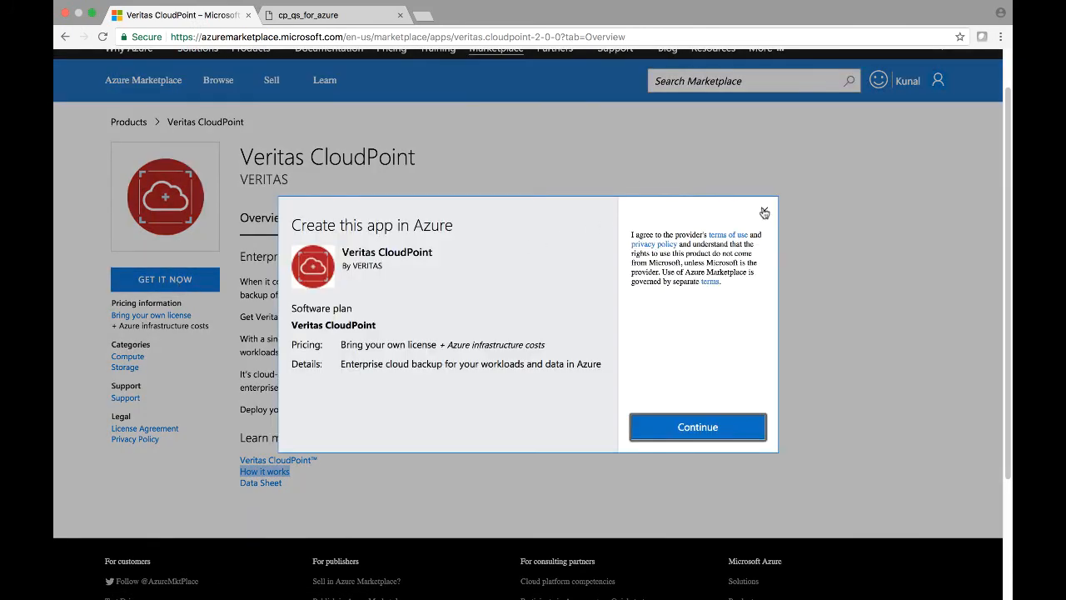
left_click(706, 429)
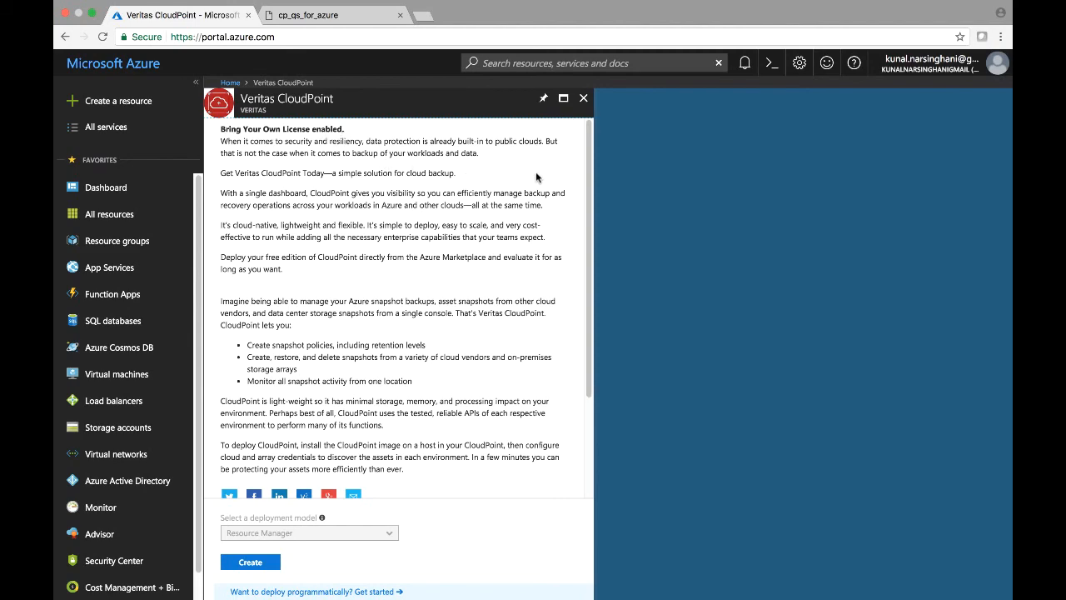
Open the Data Sheet from the CloudPoint offer's useful links in a new browser tab and switch to it.
scroll(571, 318, "down", 1)
scroll(572, 318, "down", 1)
scroll(570, 317, "down", 2)
scroll(570, 317, "down", 2)
scroll(570, 317, "down", 3)
scroll(571, 317, "down", 2)
scroll(571, 317, "down", 3)
scroll(570, 318, "down", 1)
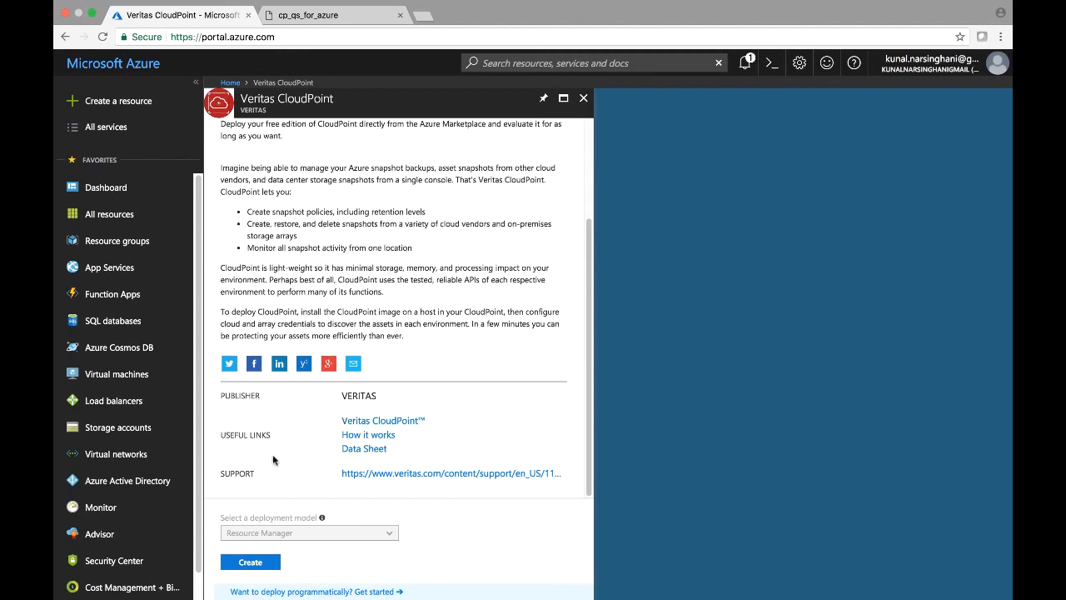
right_click(355, 449)
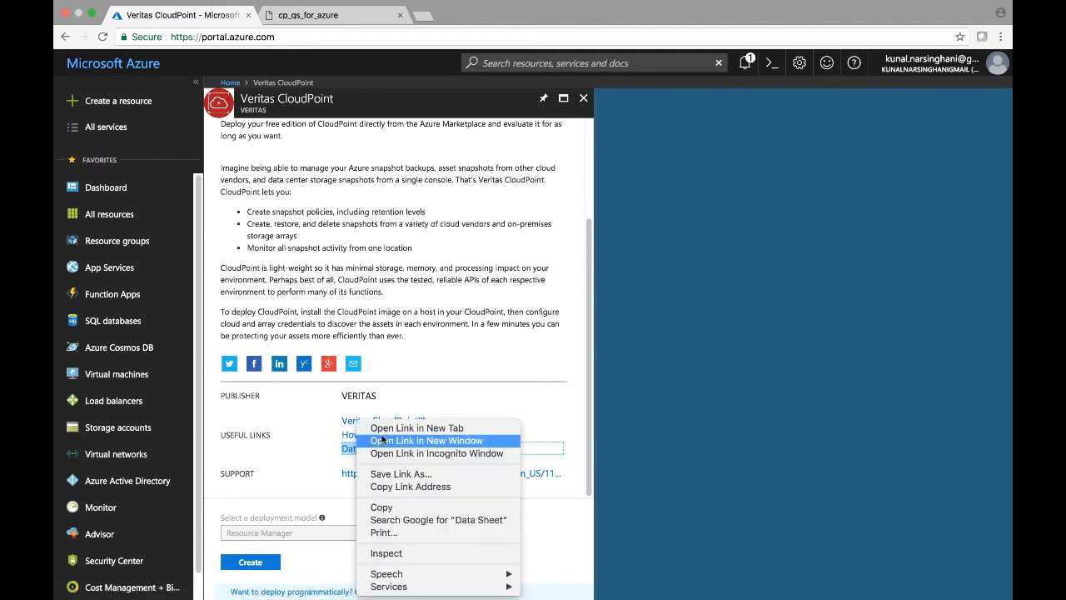
left_click(384, 428)
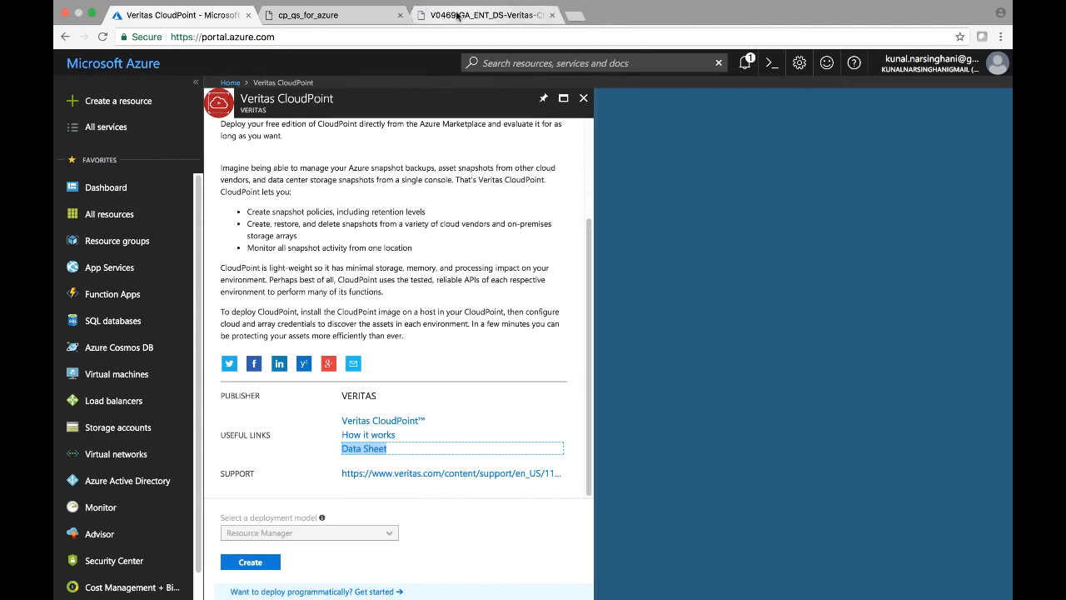
left_click(431, 17)
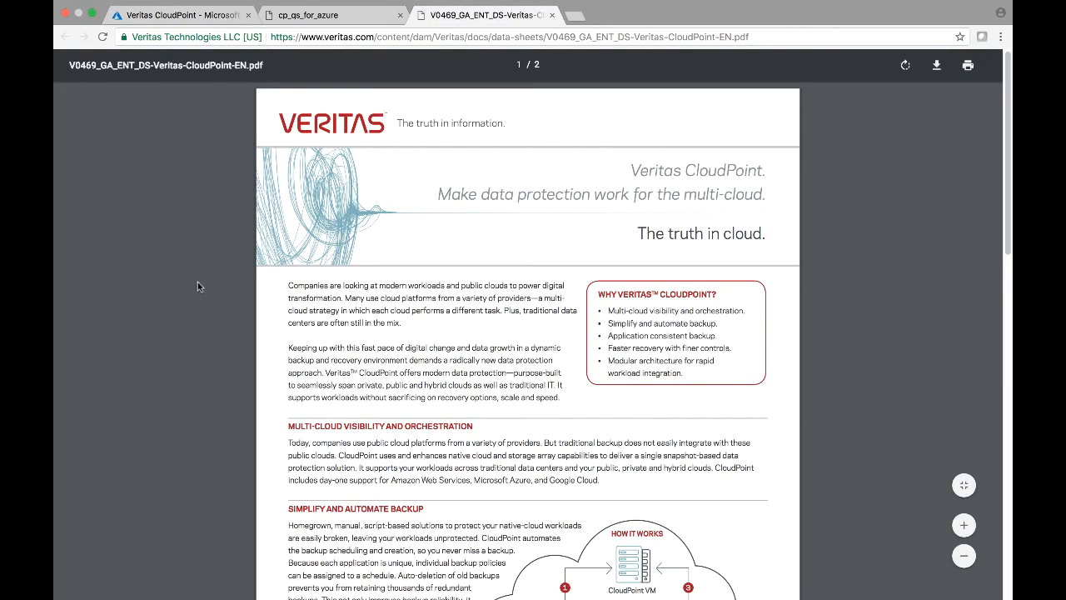
Read through the Veritas CloudPoint data sheet, from the overview and How It Works diagram to the feature highlights and product specifications.
scroll(228, 369, "down", 2)
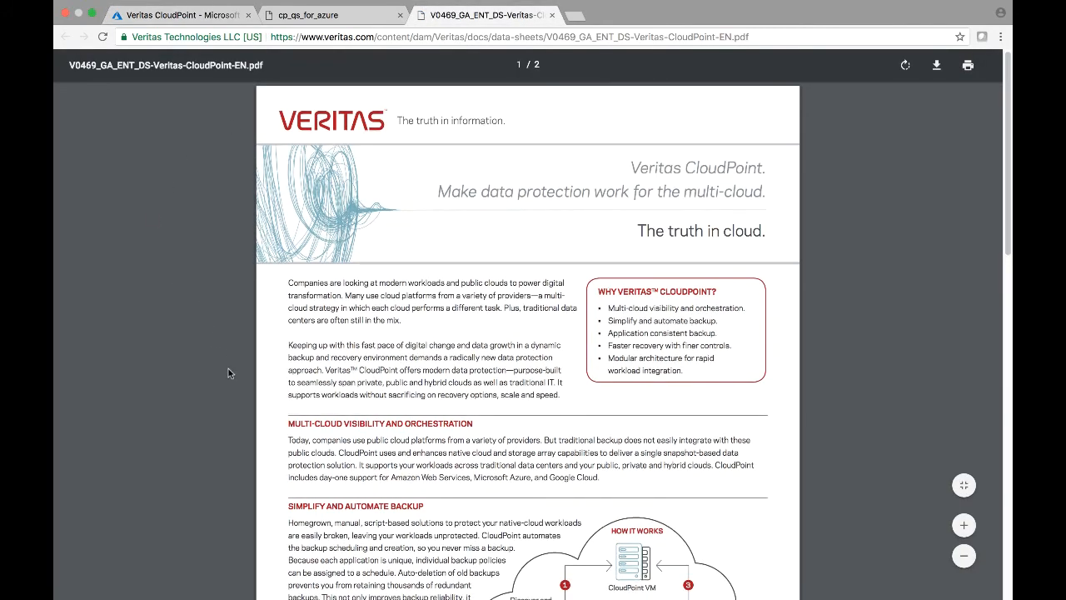
scroll(228, 368, "down", 3)
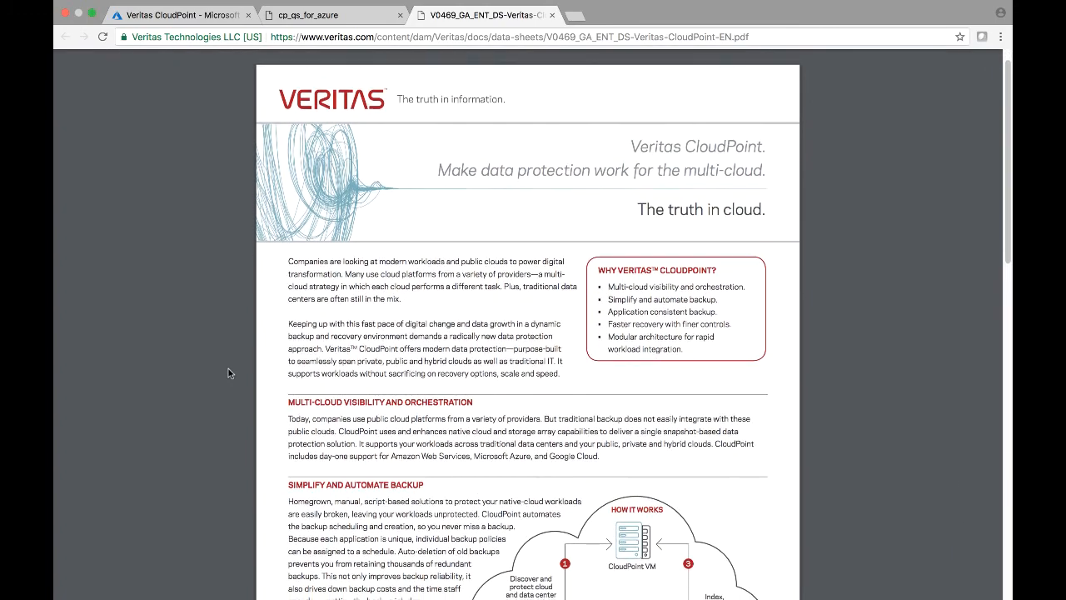
scroll(228, 368, "down", 5)
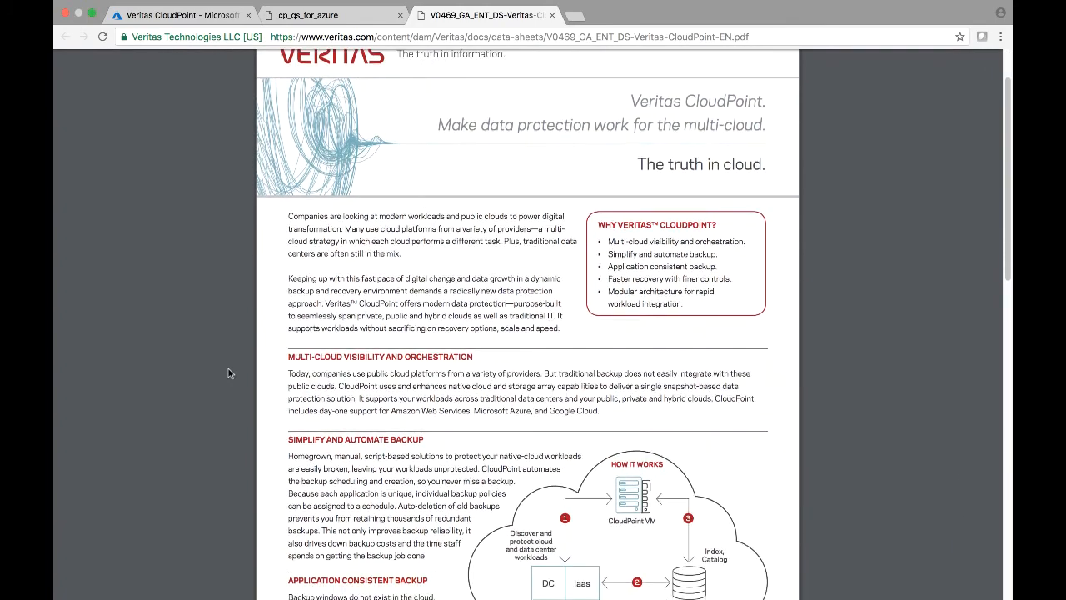
scroll(228, 368, "down", 5)
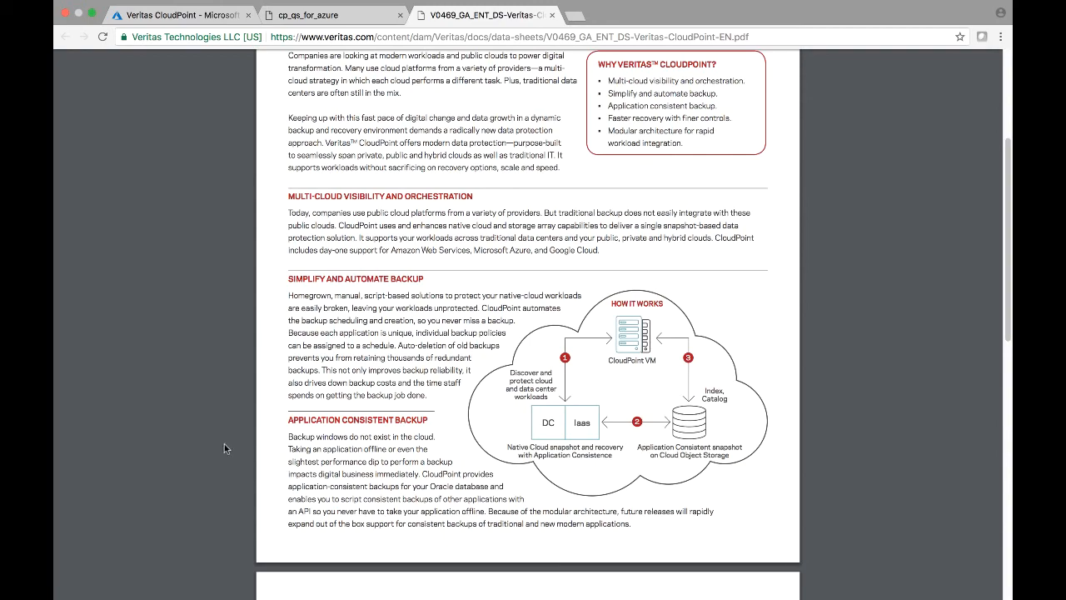
scroll(233, 448, "down", 10)
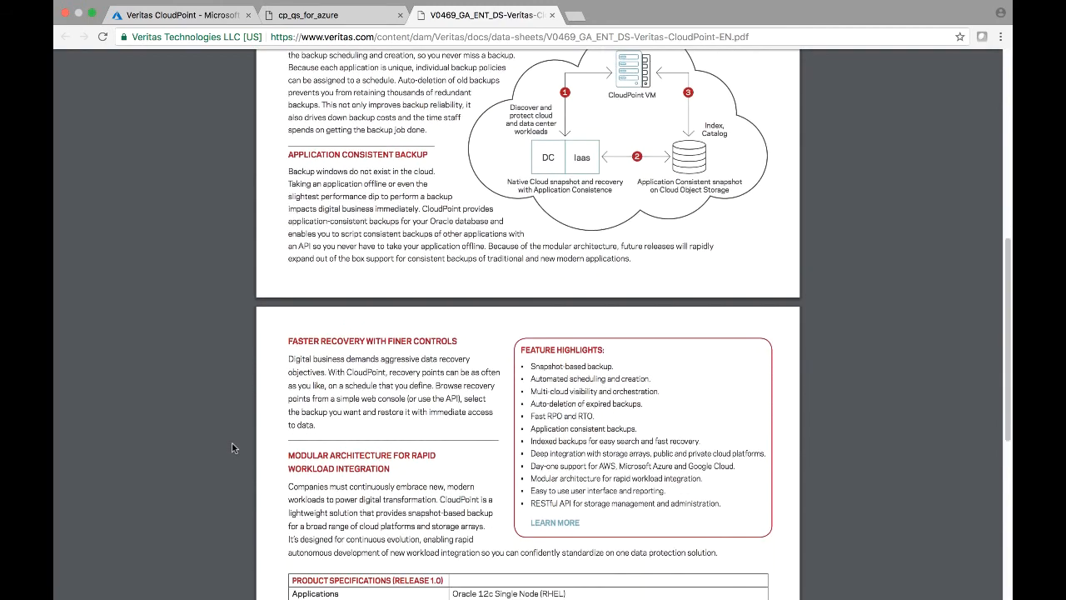
scroll(233, 447, "down", 2)
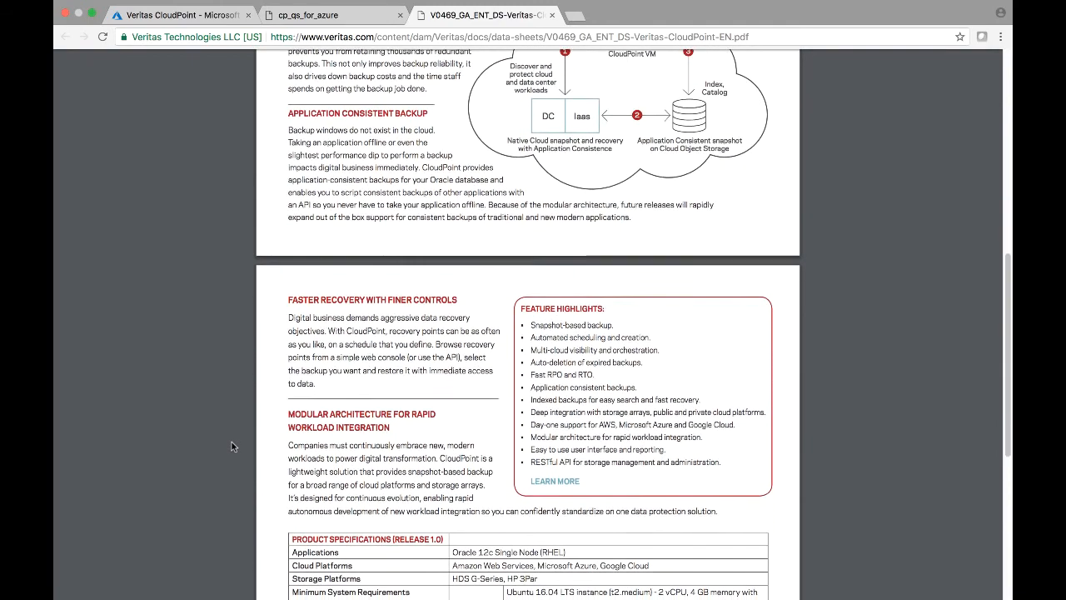
scroll(232, 440, "down", 5)
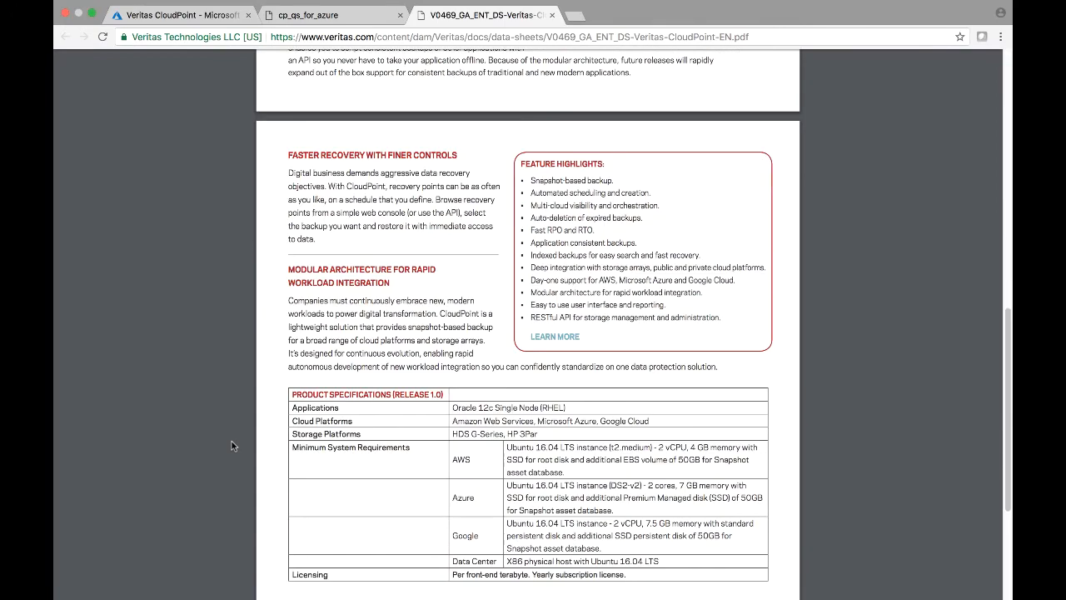
Return from the data sheet to the CloudPoint offer in the Azure portal and start creating its virtual machine.
scroll(231, 444, "down", 5)
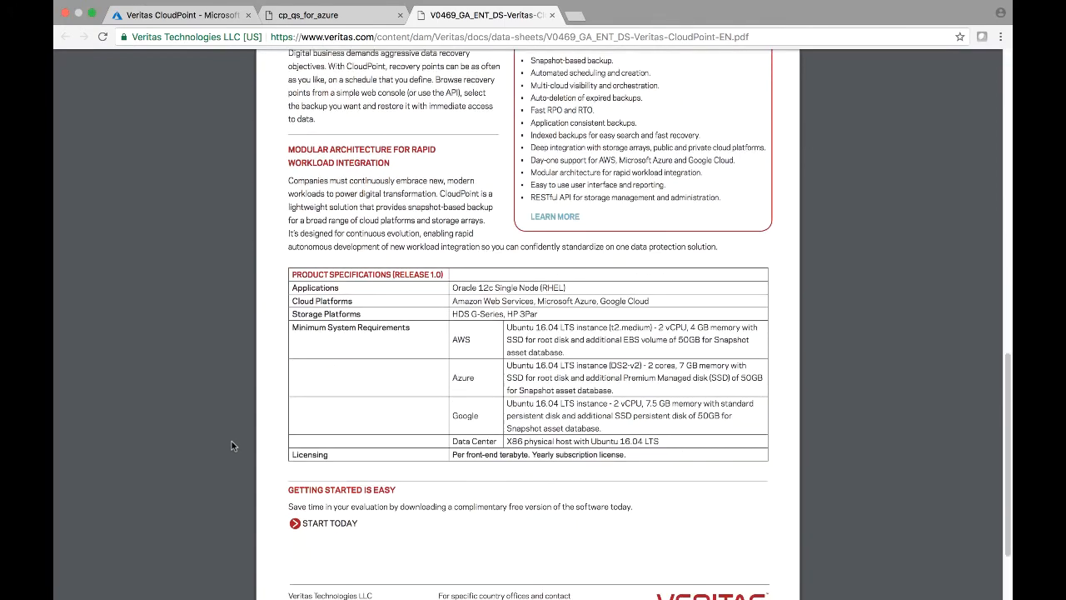
scroll(232, 441, "down", 4)
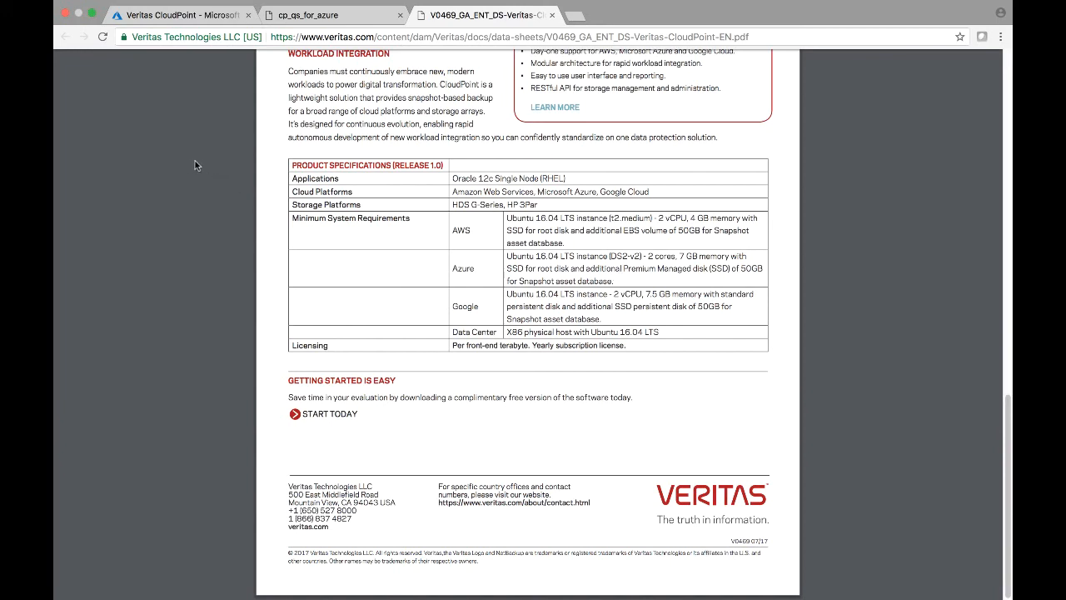
left_click(261, 17)
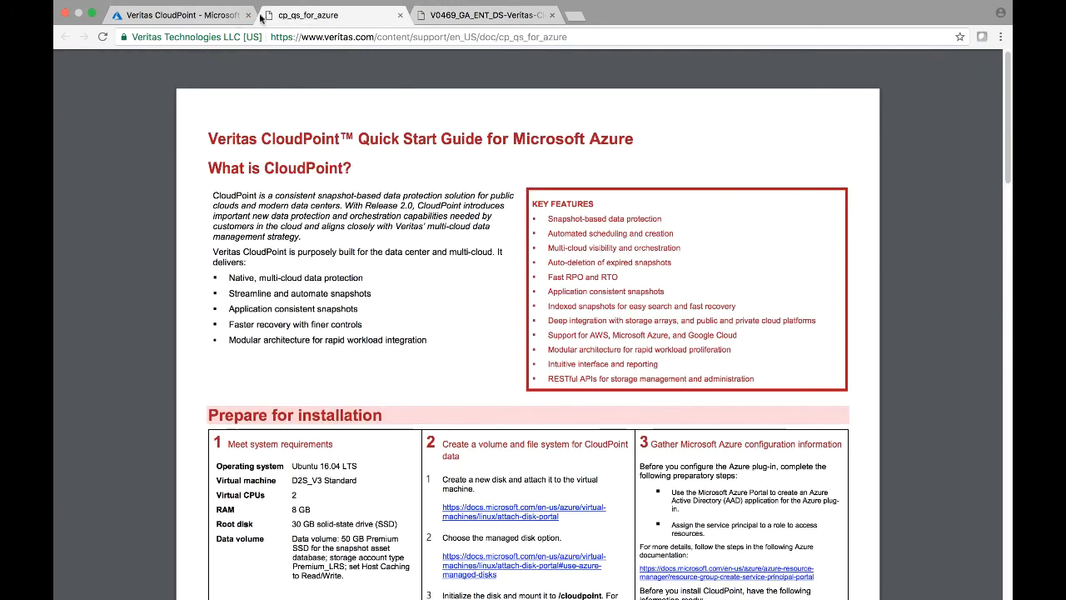
left_click(208, 15)
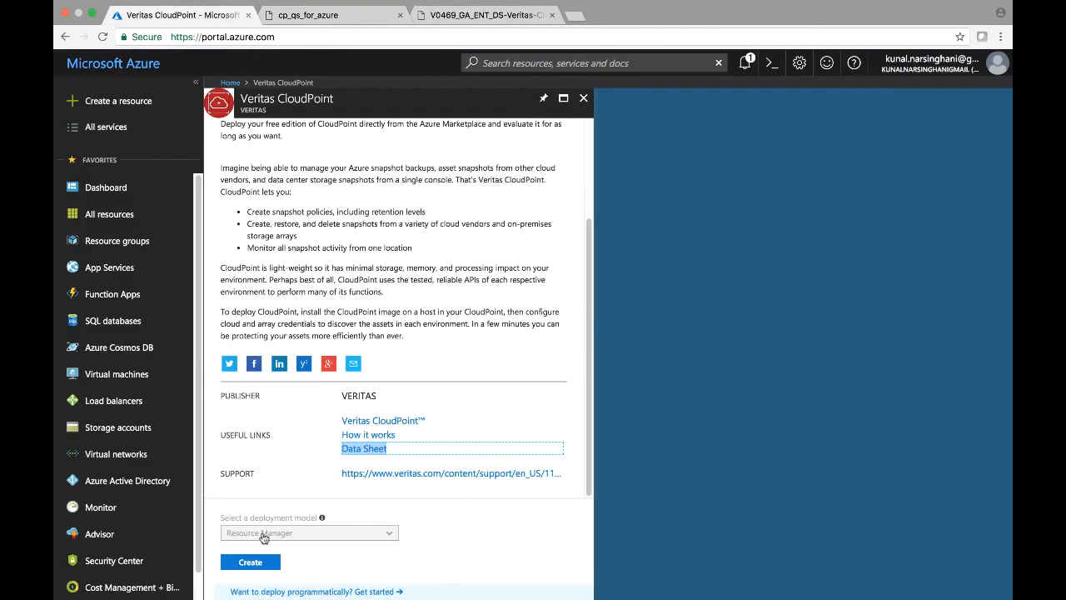
left_click(263, 564)
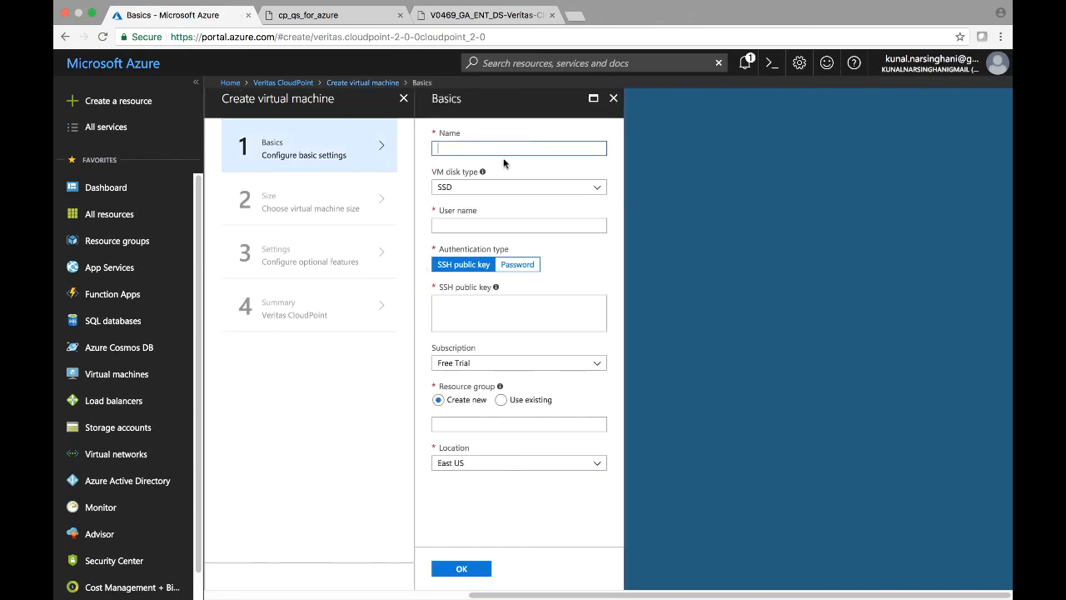
Name the virtual machine CP20Demo and set its user name to cpdemouser.
type("Cp20Demo")
key("Tab")
key("Tab")
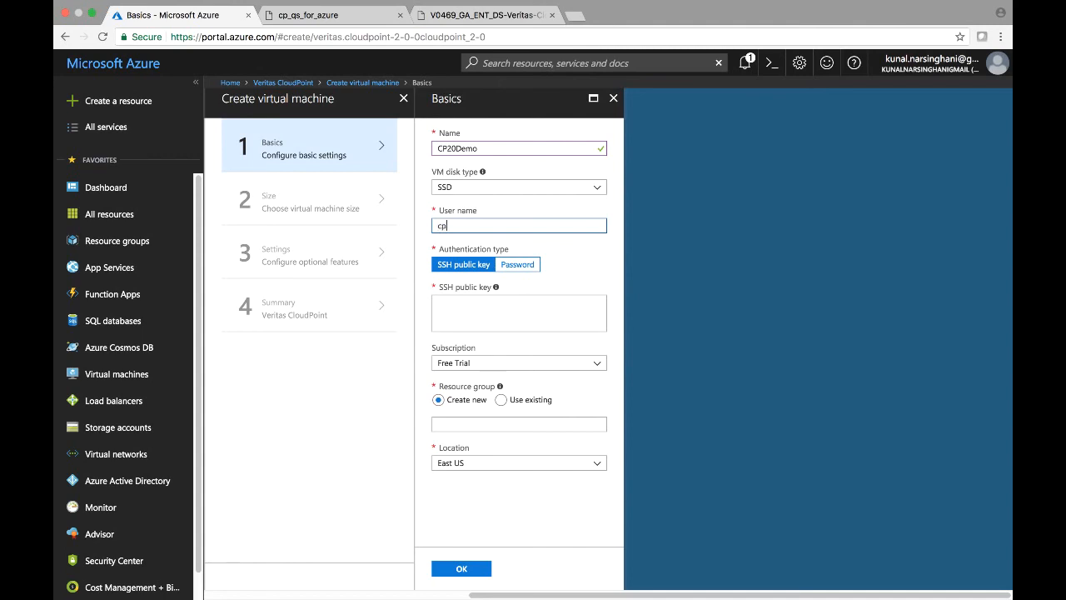
type("cpdemouser")
key("Tab")
Set the authentication type to Password, and enter and confirm the account password.
left_click(531, 266)
left_click(522, 300)
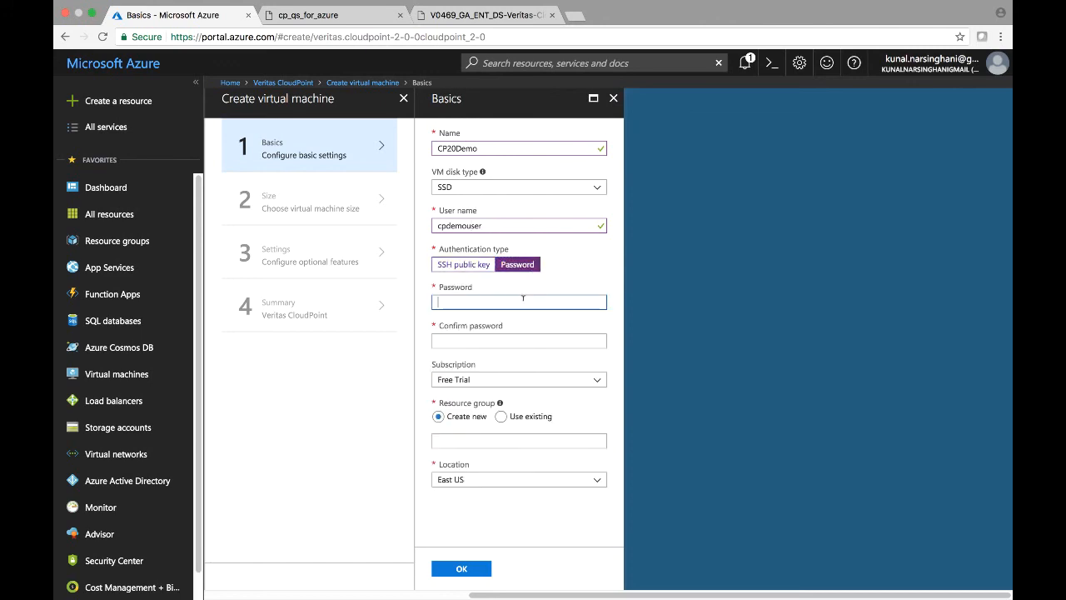
type("••••")
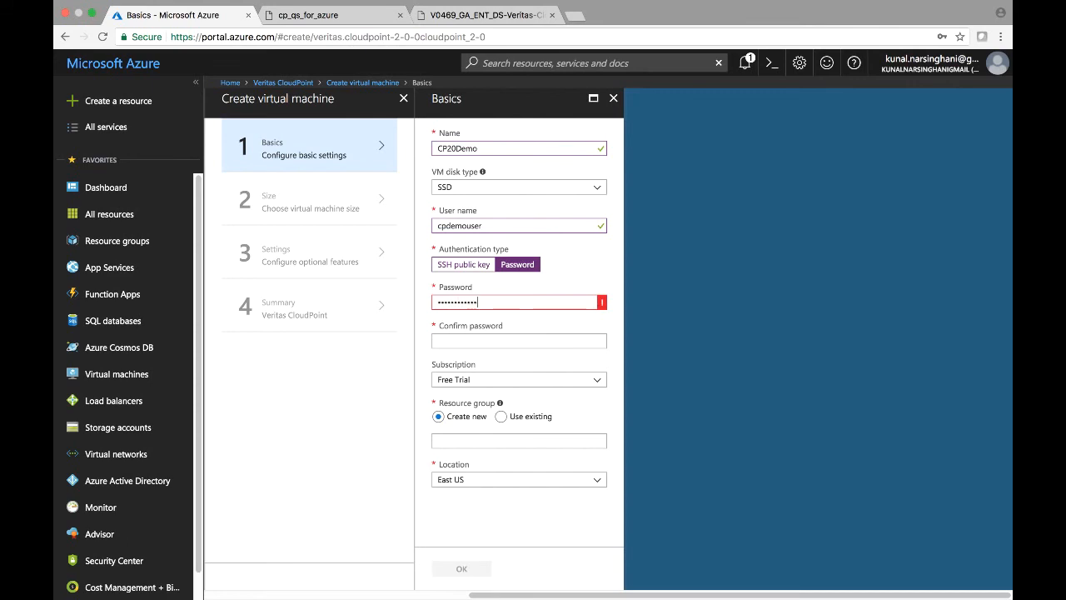
key("Tab")
type("••••••")
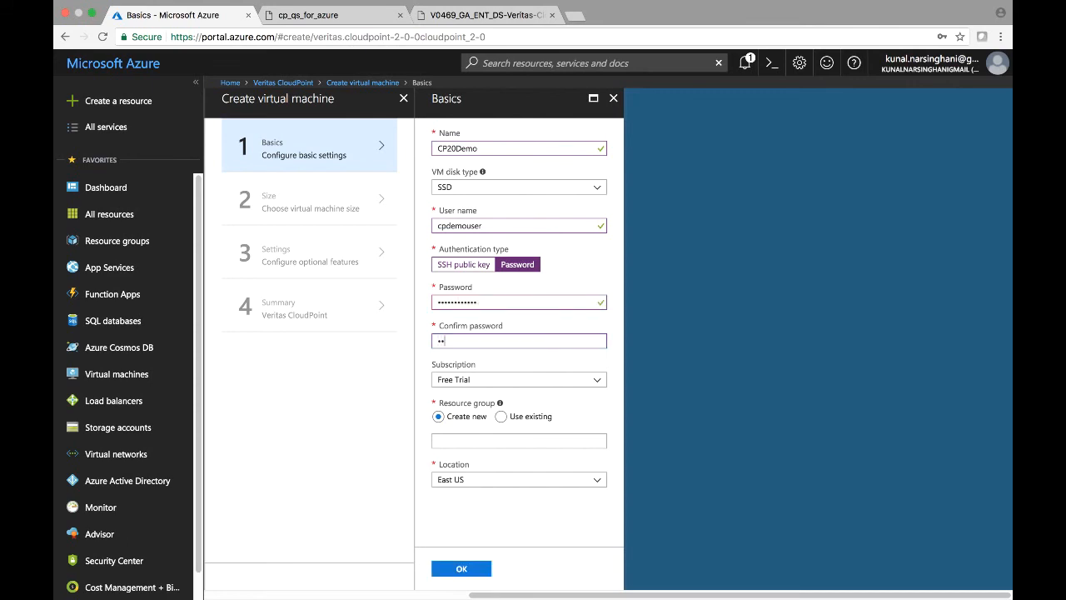
type("••••")
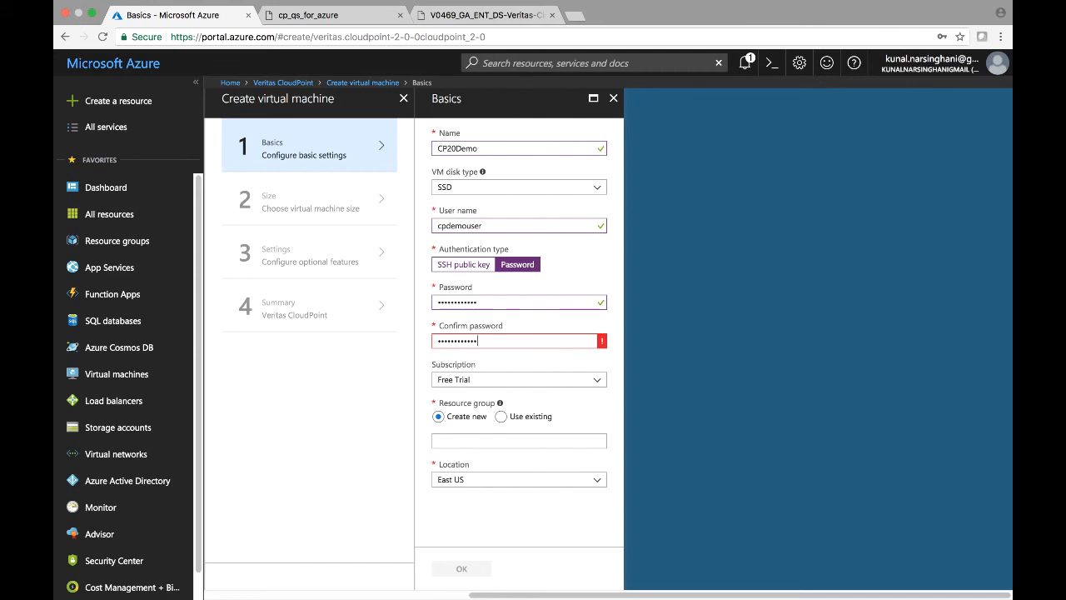
type("•")
key("Tab")
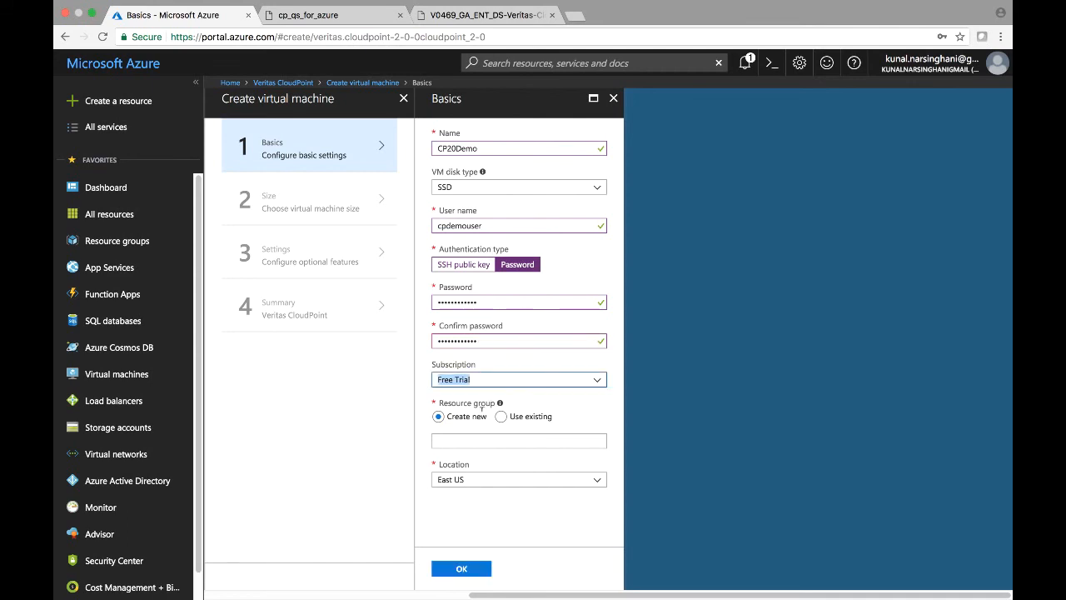
Specify a new resource group named CPTestRG and confirm the virtual machine's basic settings.
left_click(471, 435)
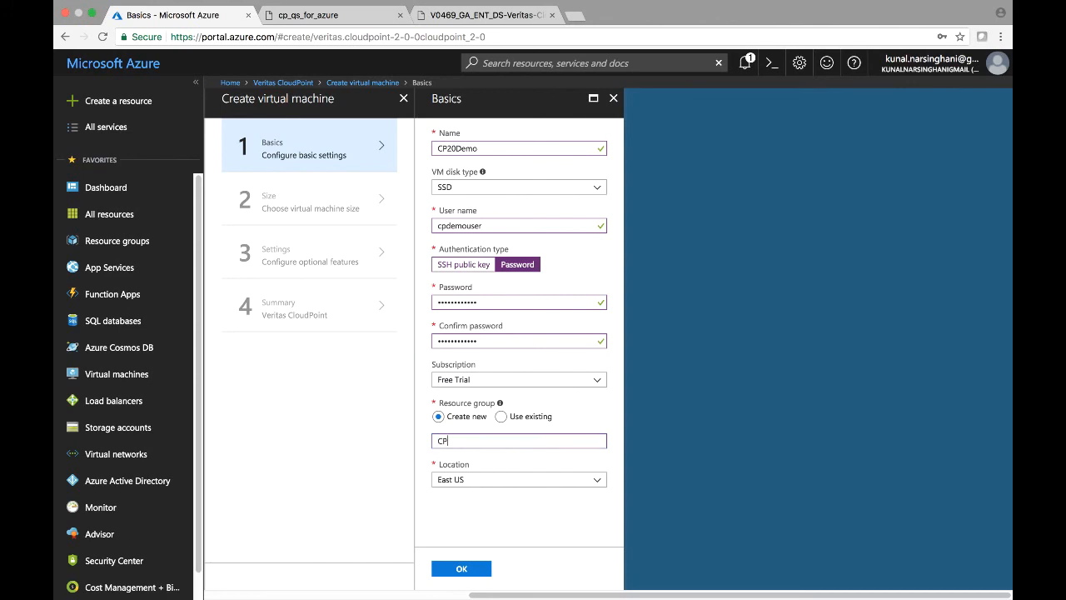
type("CPTestRG")
left_click(470, 572)
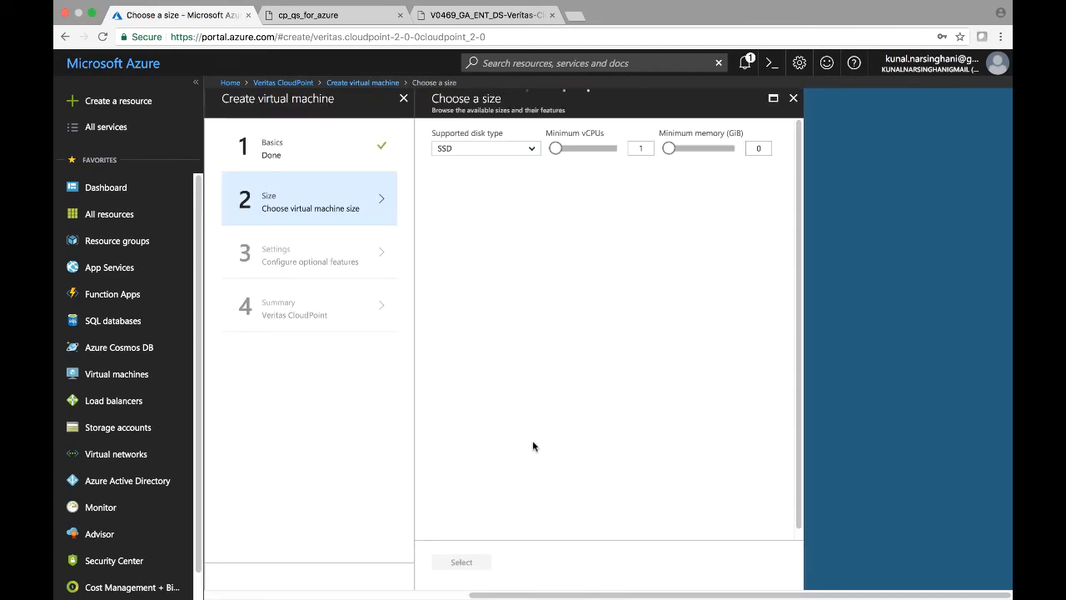
Filter the virtual machine sizes to a minimum of 2 vCPUs and 8 GiB of memory, showing all sizes instead of only recommended ones.
left_click(369, 221)
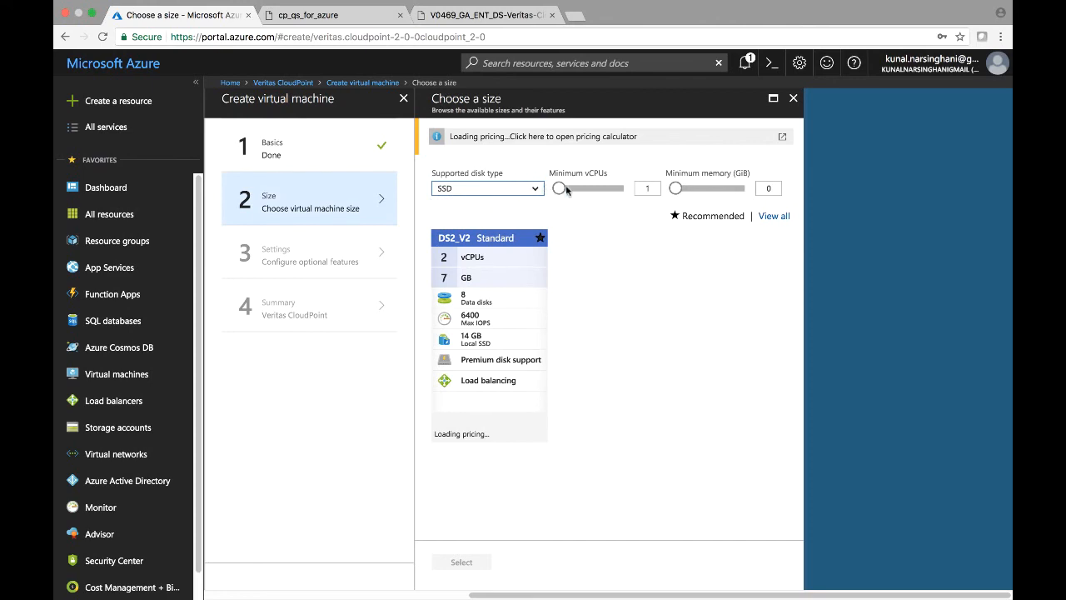
double_click(647, 186)
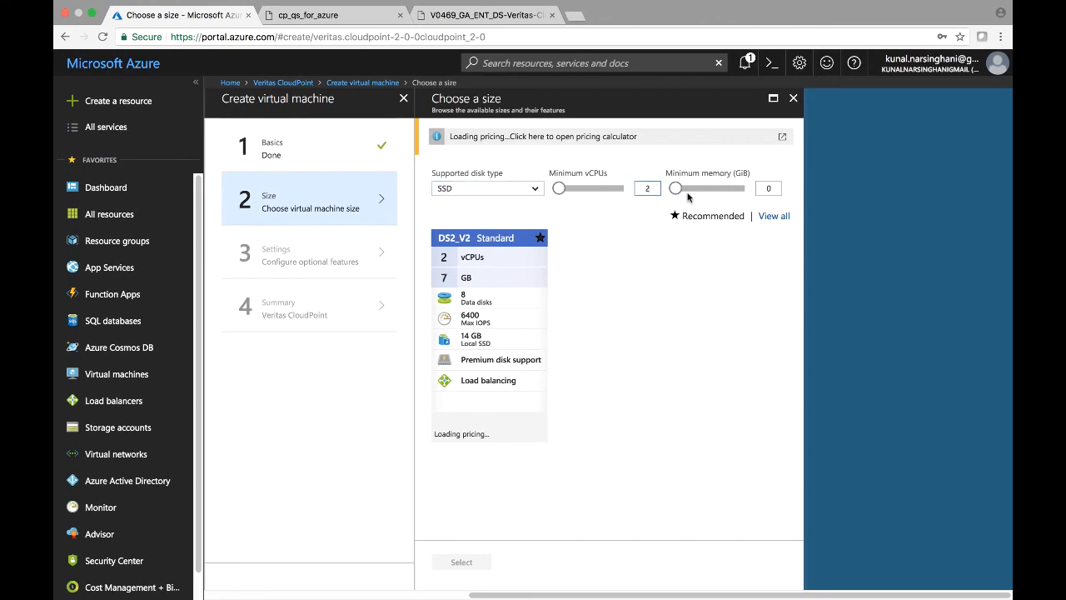
left_click(769, 186)
type("8")
left_click(765, 216)
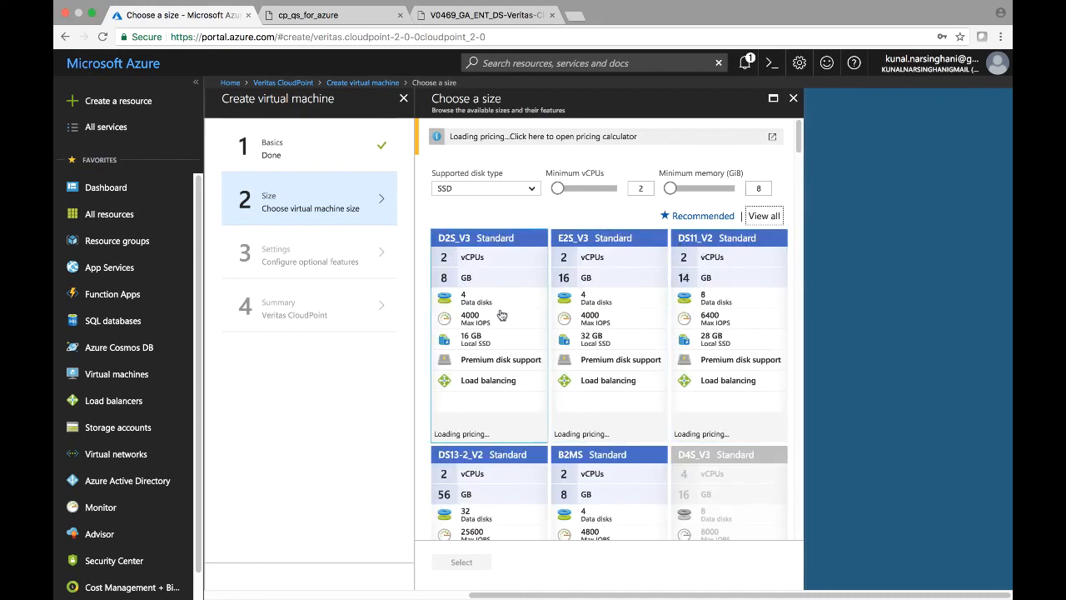
Choose the D2S_V3 Standard size with 2 vCPUs and 8 GB of memory for the virtual machine.
left_click(513, 380)
scroll(516, 376, "down", 1)
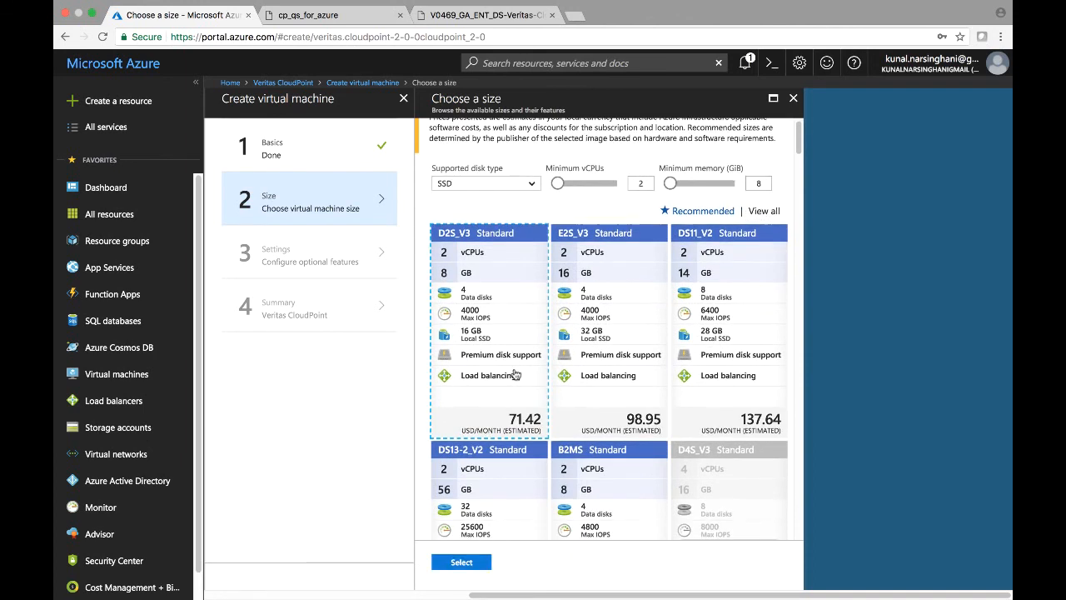
left_click(477, 565)
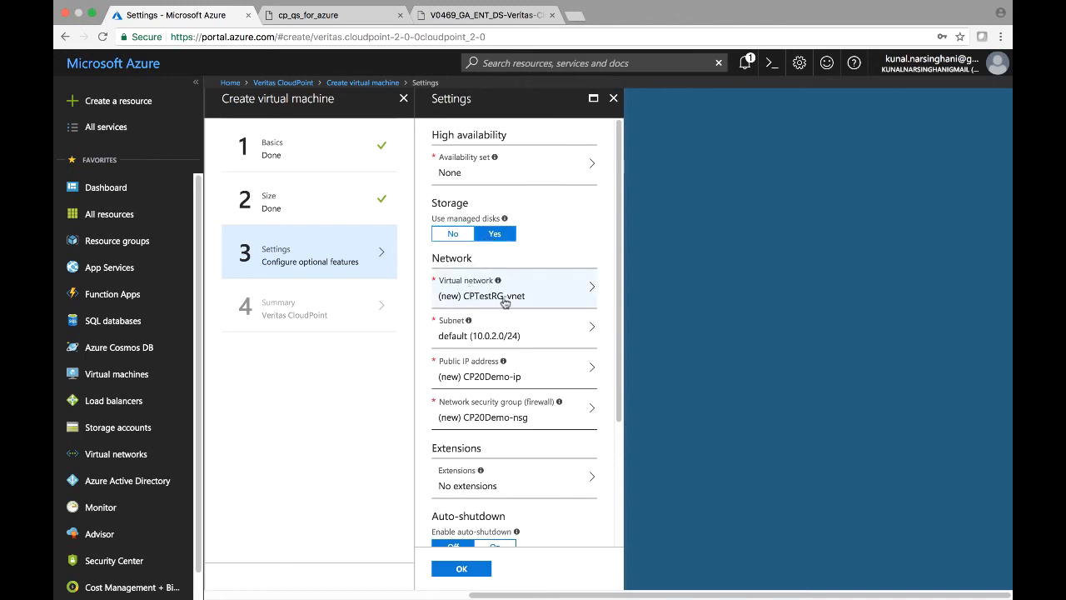
Review the virtual network and subnet settings, and confirm the new public IP address CP20Demo-ip with dynamic assignment.
left_click(584, 294)
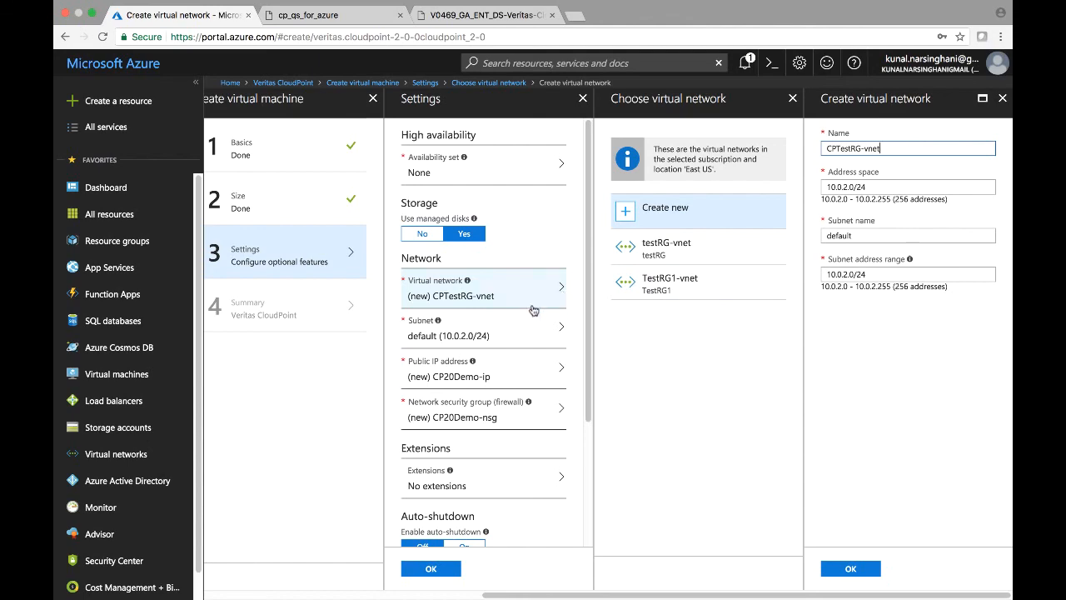
left_click(539, 335)
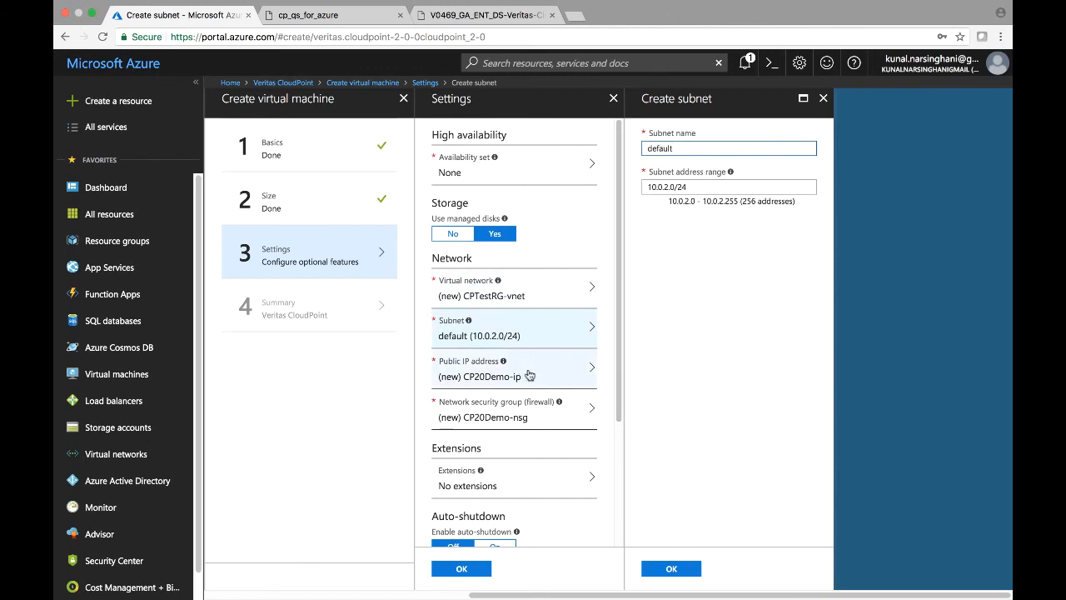
left_click(463, 379)
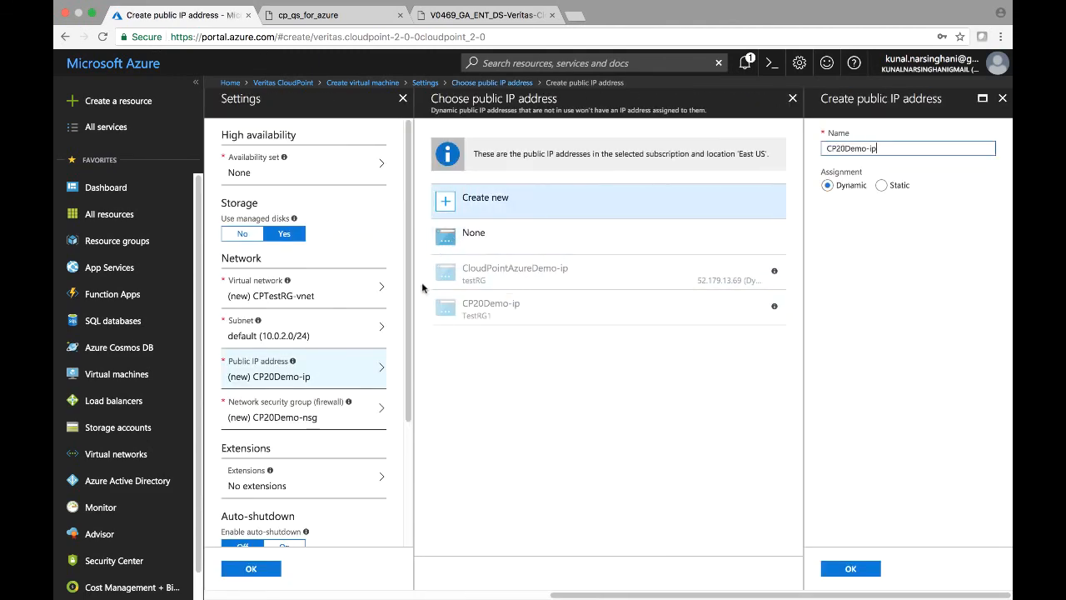
left_click(828, 186)
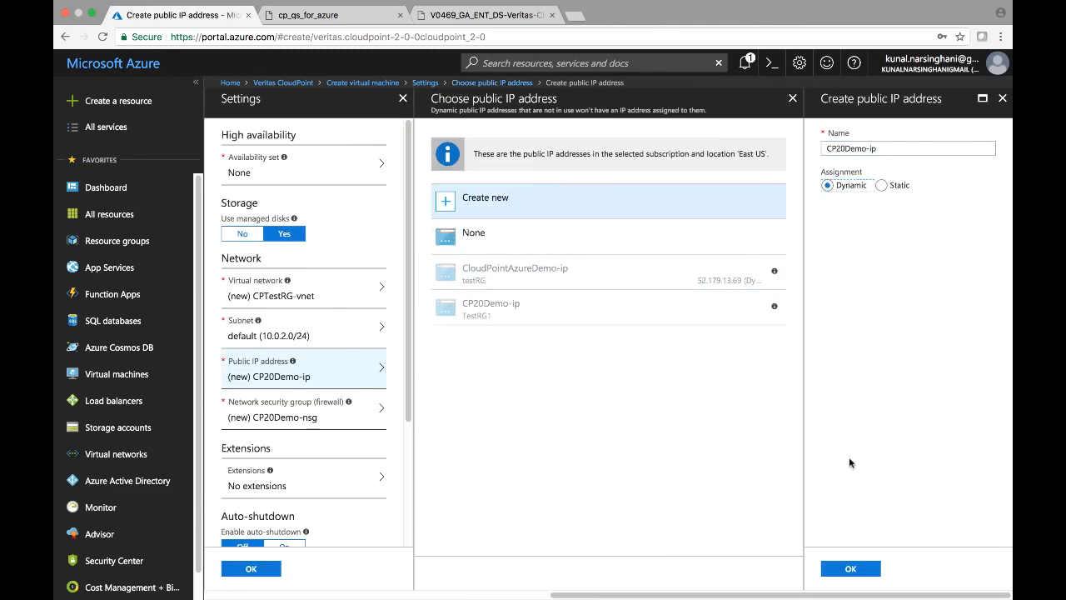
left_click(850, 569)
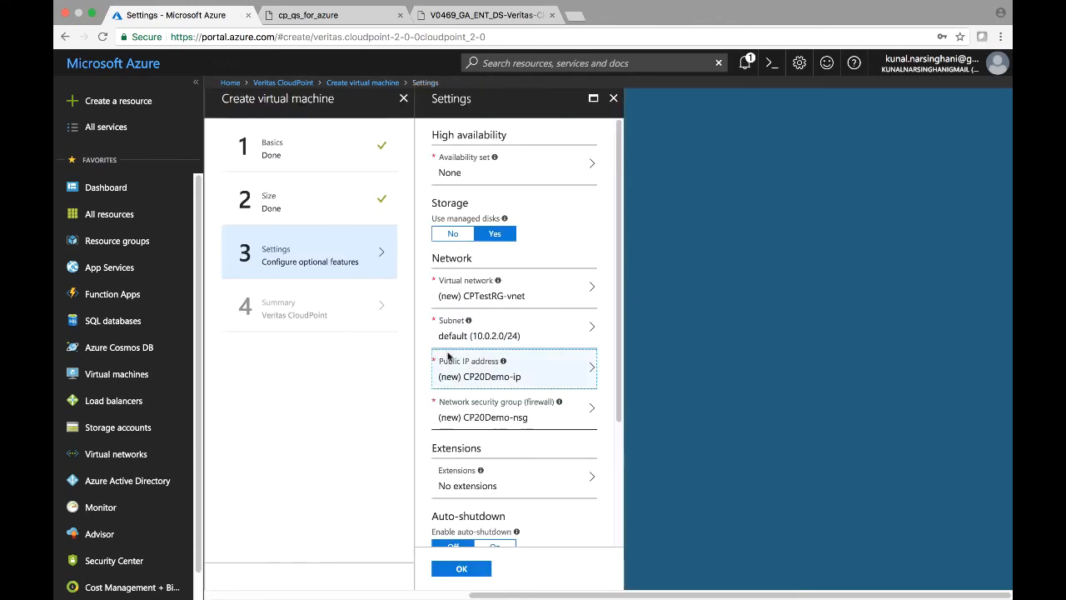
Review the network security group's inbound rules and the diagnostics storage account, and accept the virtual machine's optional settings.
left_click(469, 419)
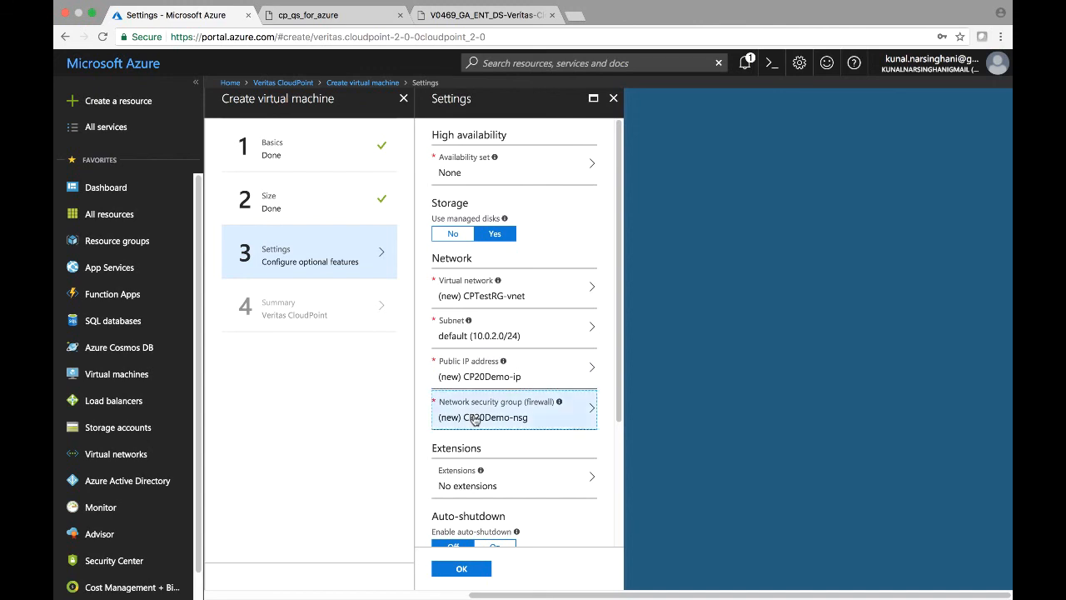
left_click_drag(587, 384, 589, 409)
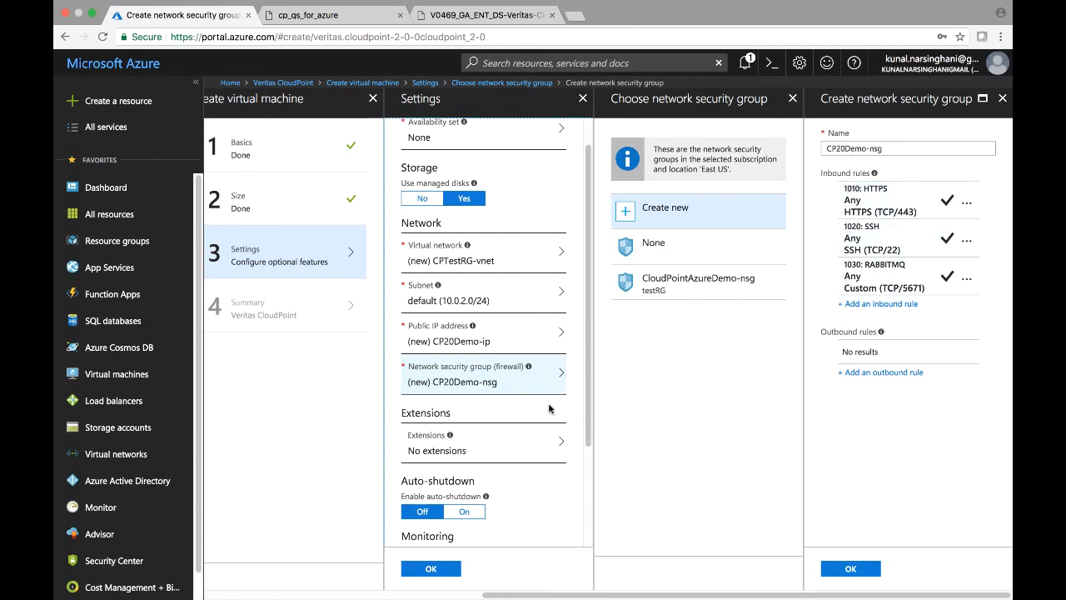
scroll(587, 404, "down", 2)
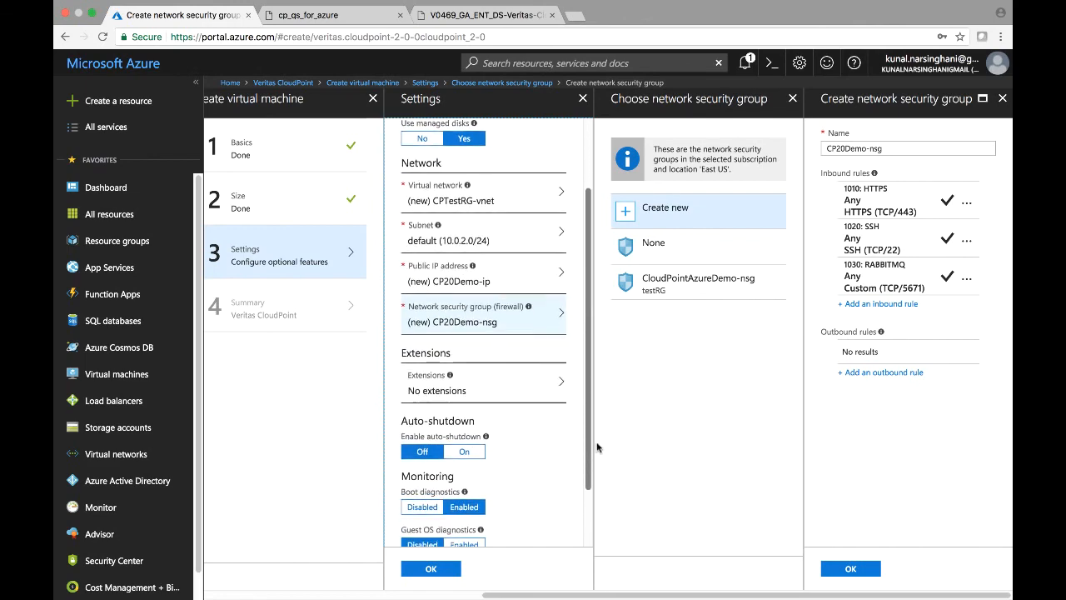
scroll(594, 445, "down", 3)
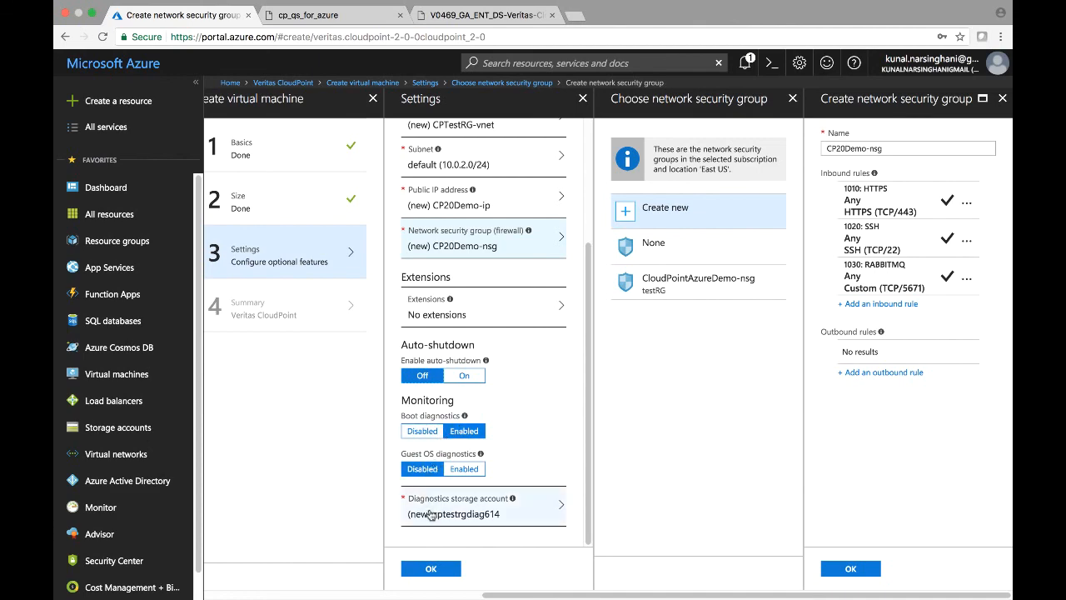
left_click(525, 513)
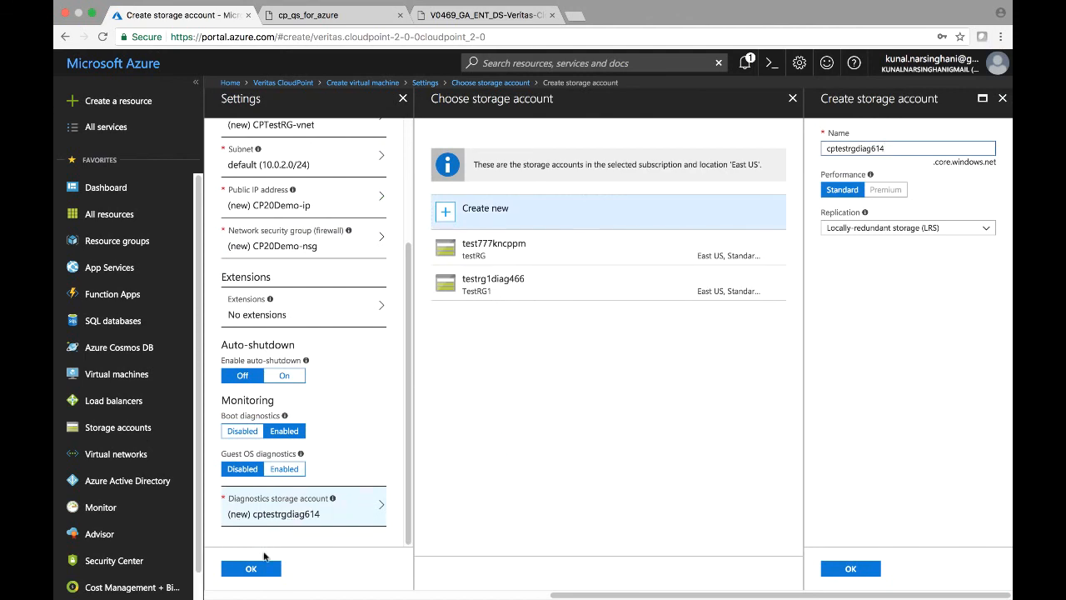
left_click(264, 568)
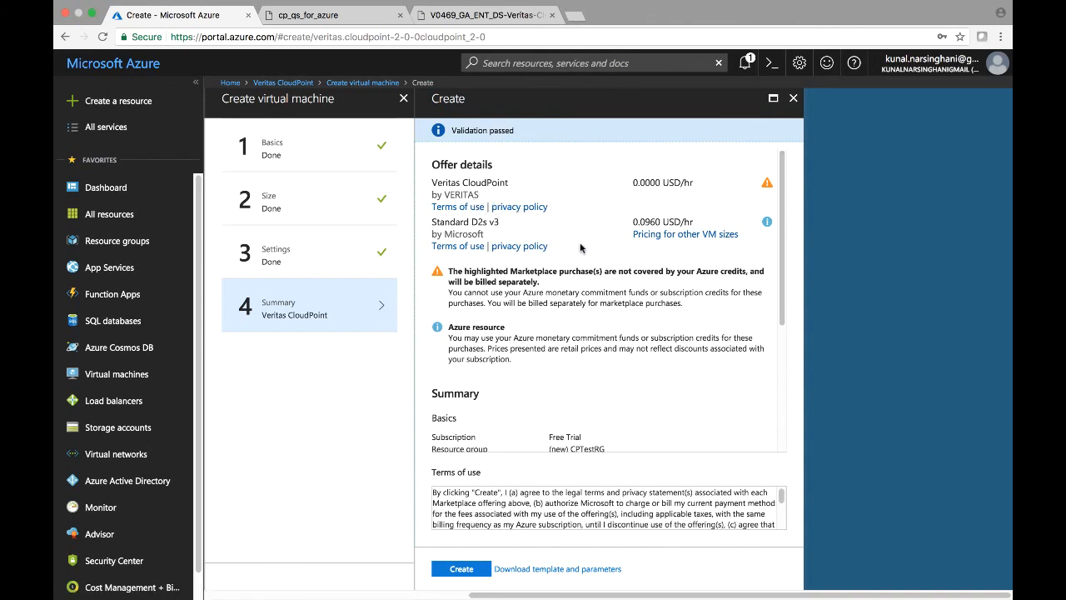
Review the offer details and configuration summary, and create the Veritas CloudPoint virtual machine.
scroll(763, 323, "down", 1)
scroll(765, 326, "down", 1)
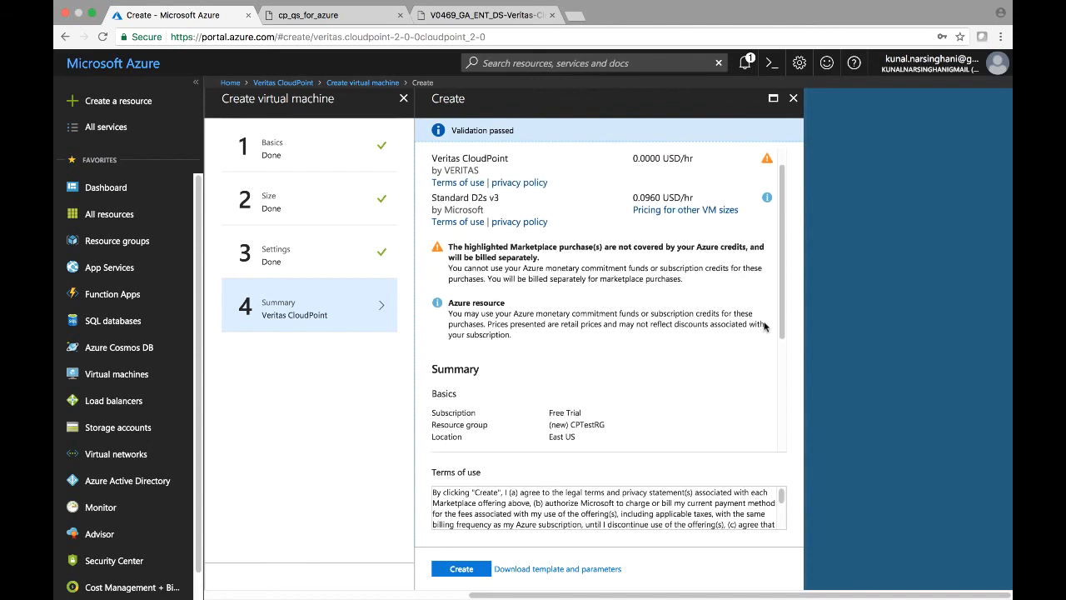
scroll(765, 331, "down", 2)
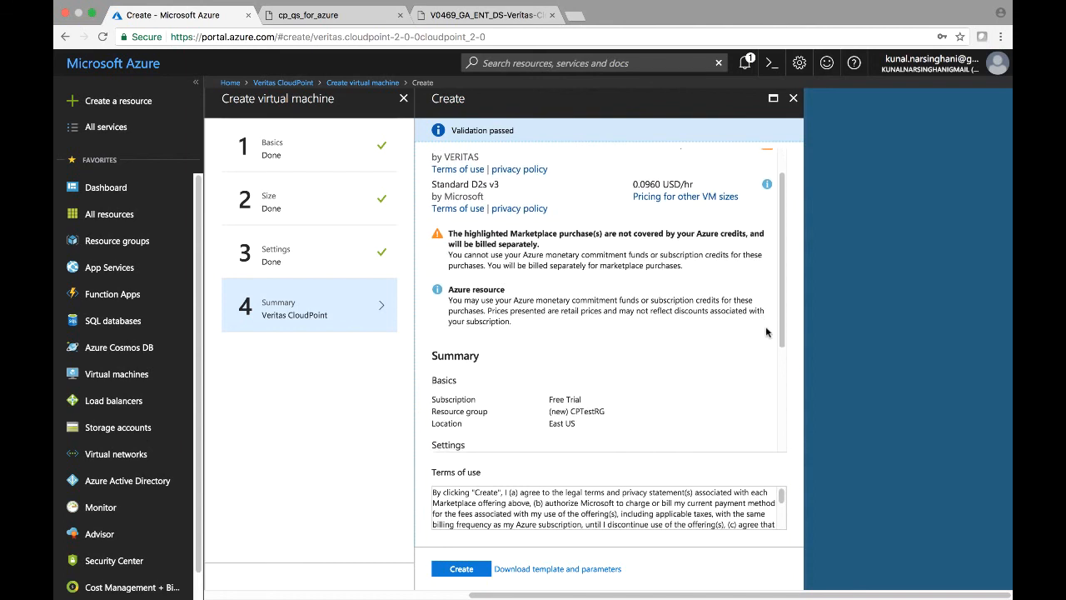
scroll(766, 332, "down", 8)
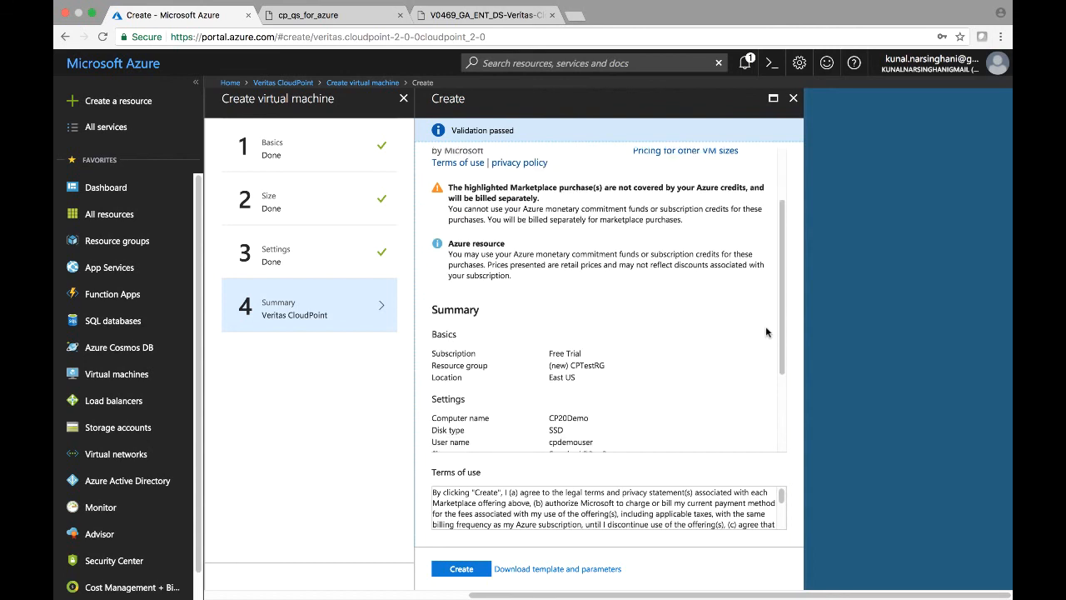
scroll(767, 332, "down", 5)
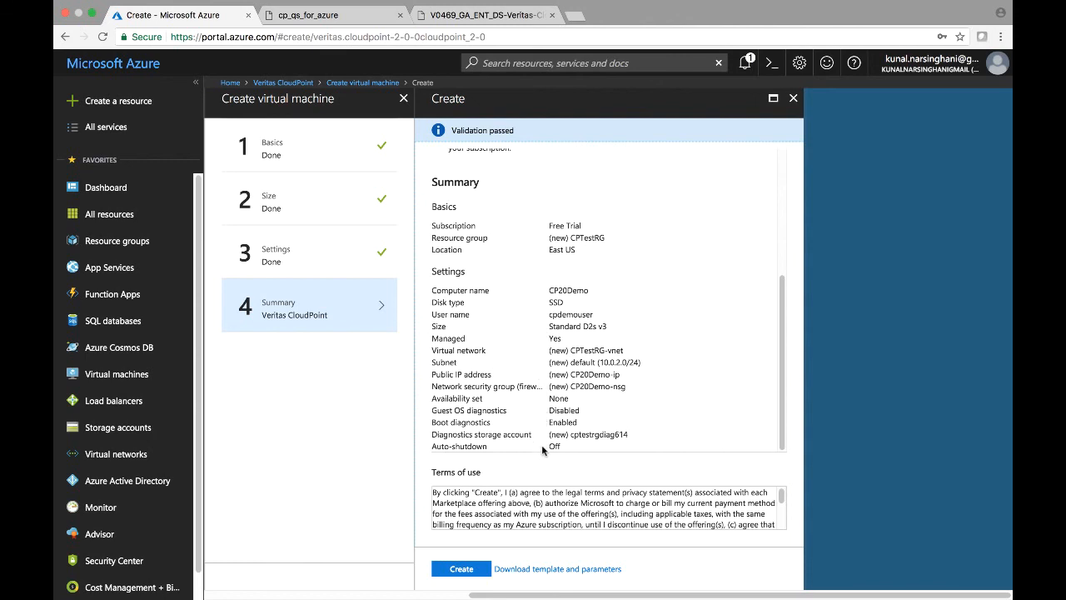
left_click(476, 573)
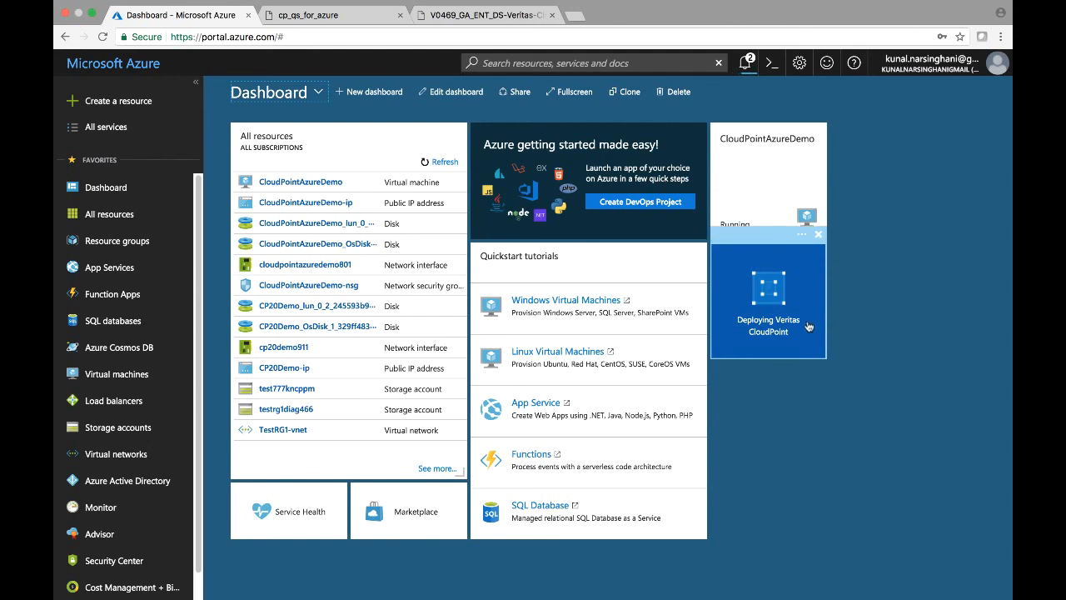
left_click(788, 384)
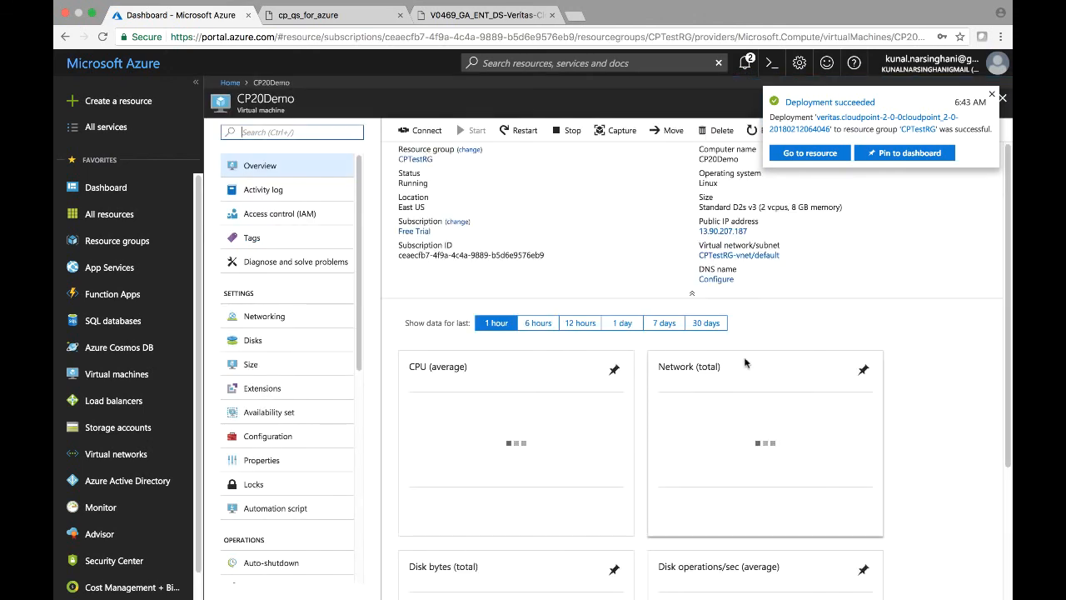
Set the CP20Demo-ip public address's idle timeout to 30 minutes and DNS name label to cp20demo, save, and check the save notification.
left_click(801, 157)
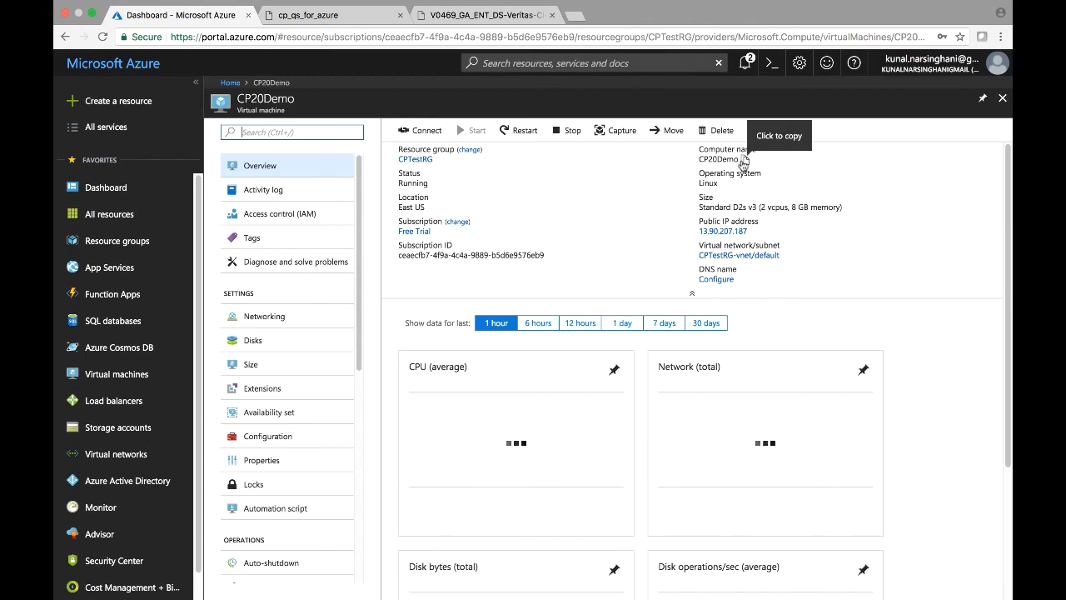
left_click(716, 279)
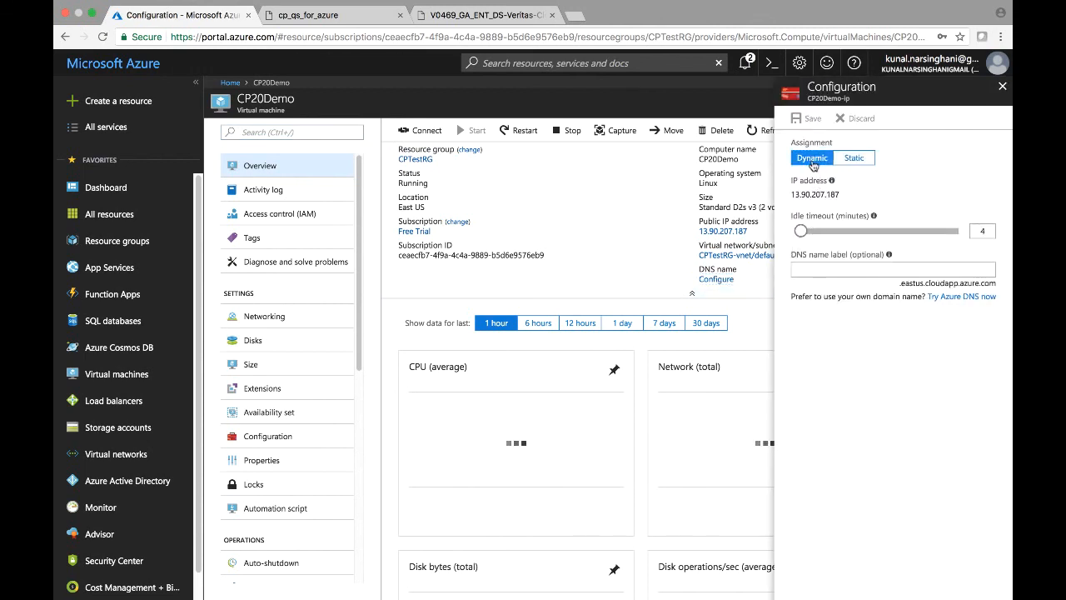
left_click_drag(802, 235, 964, 234)
left_click(831, 256)
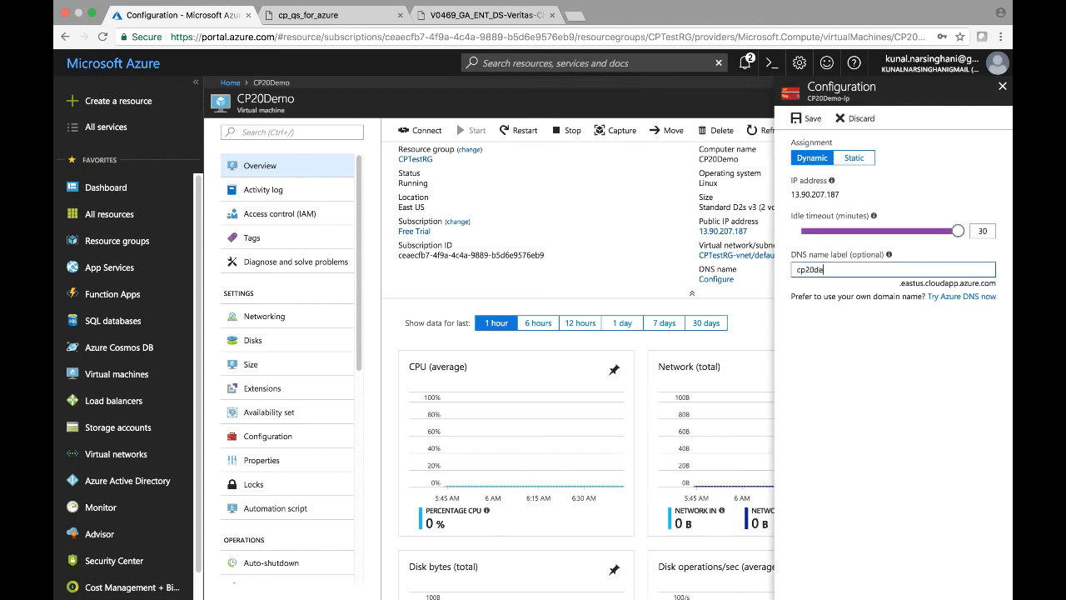
left_click(804, 120)
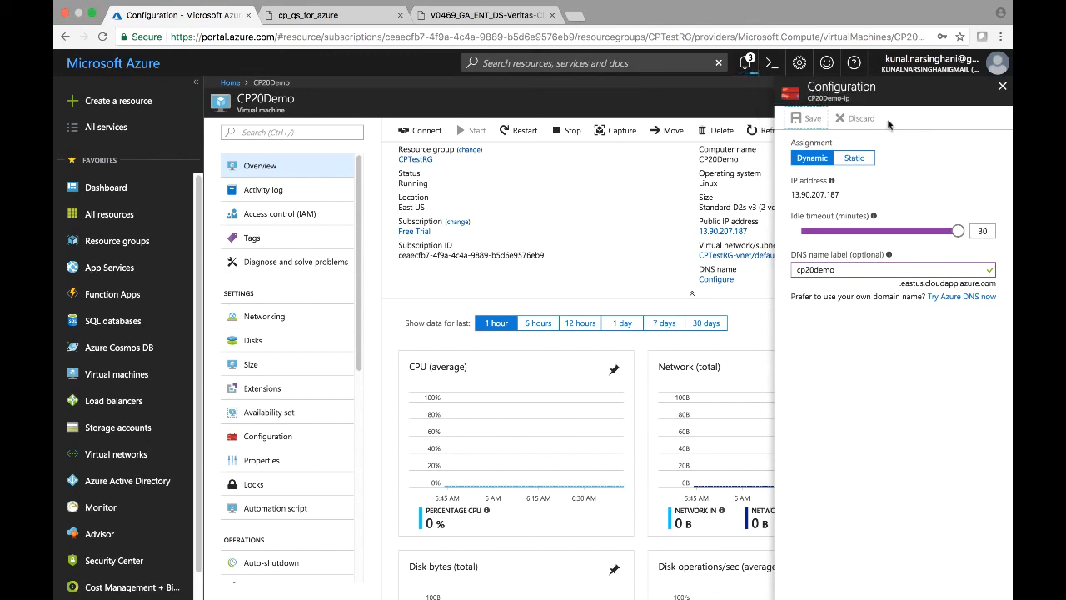
left_click(1002, 87)
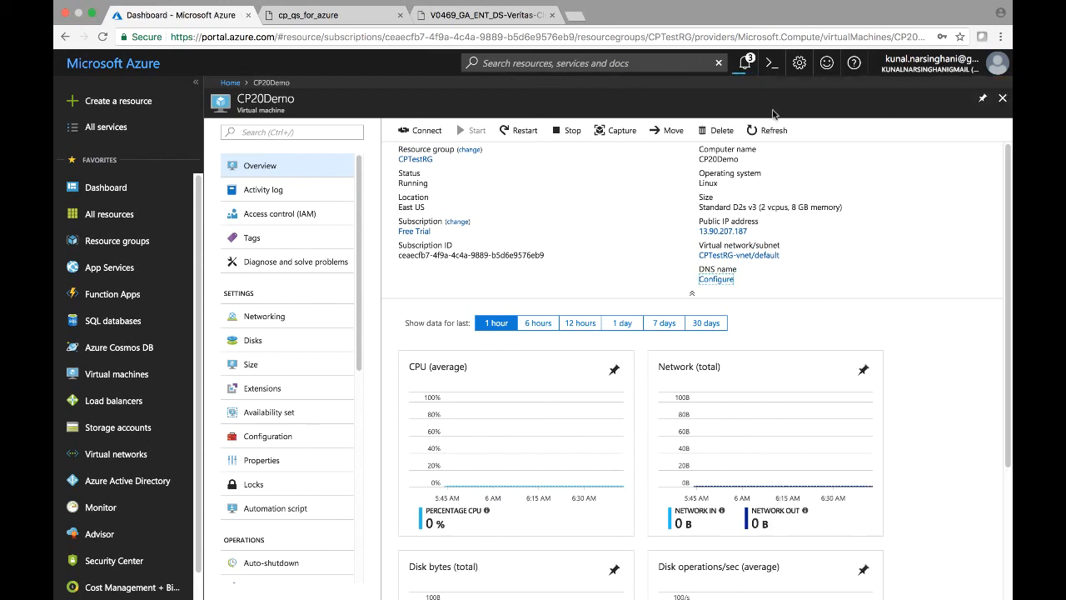
left_click(747, 67)
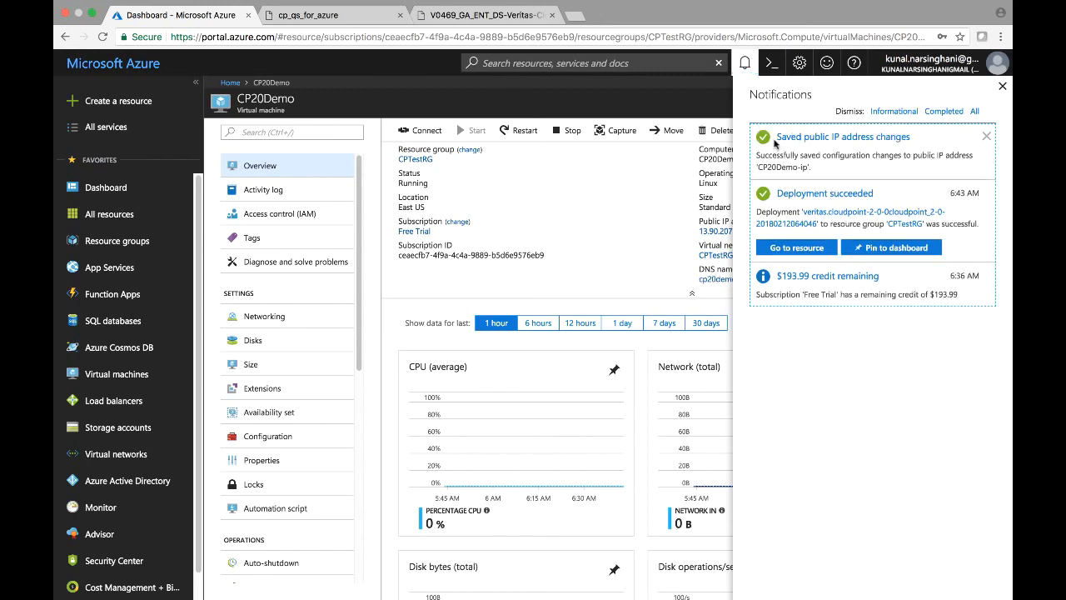
left_click(1003, 86)
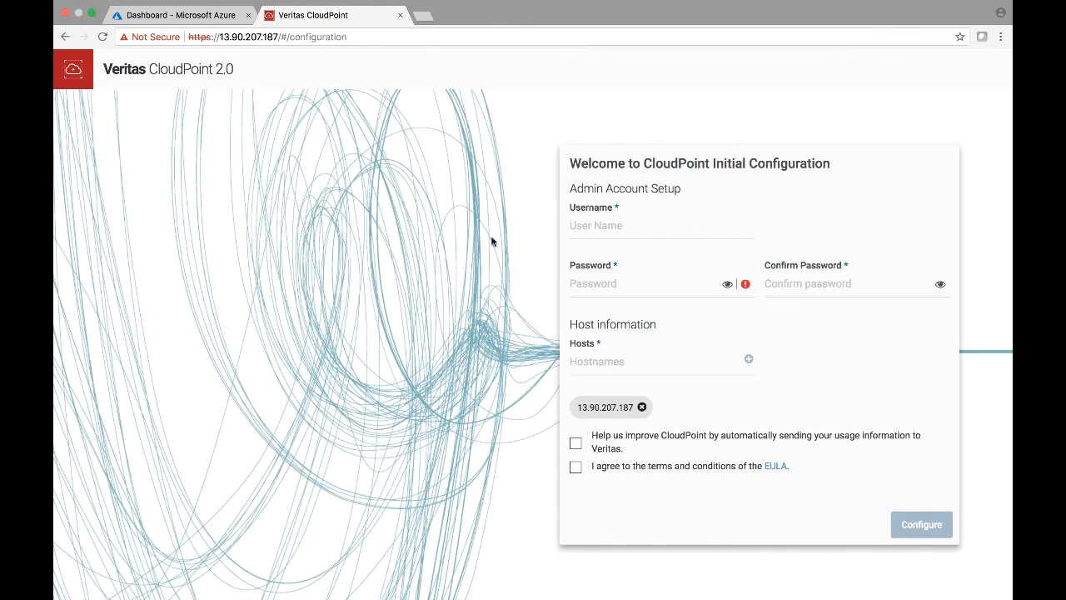
Set up the CloudPoint admin account with the username cpadmin, and enter and confirm the admin password.
left_click(629, 225)
type("cpadmin")
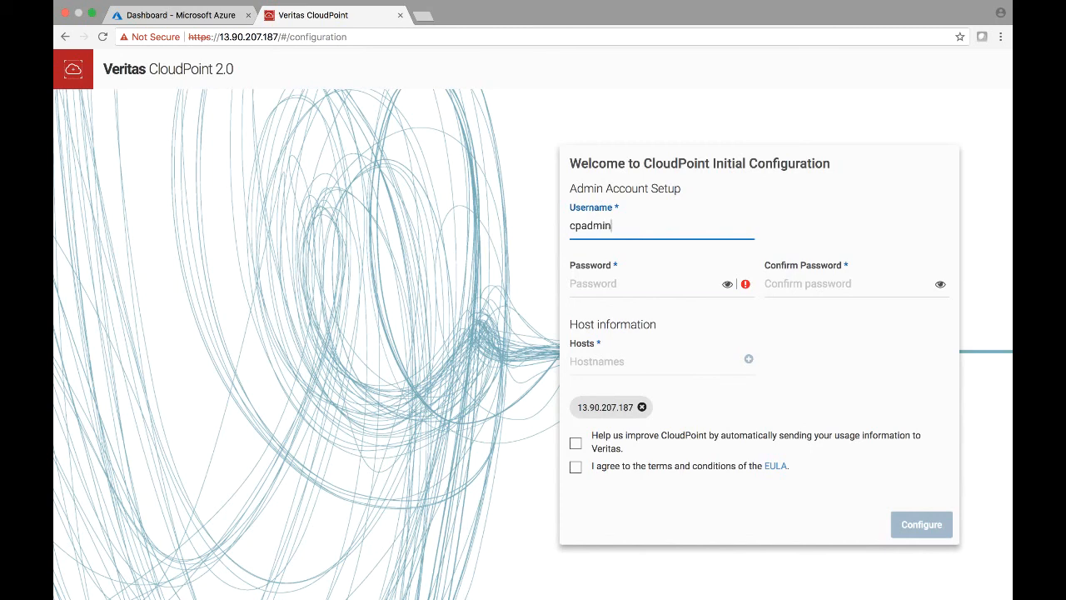
key("Tab")
type("•••••••")
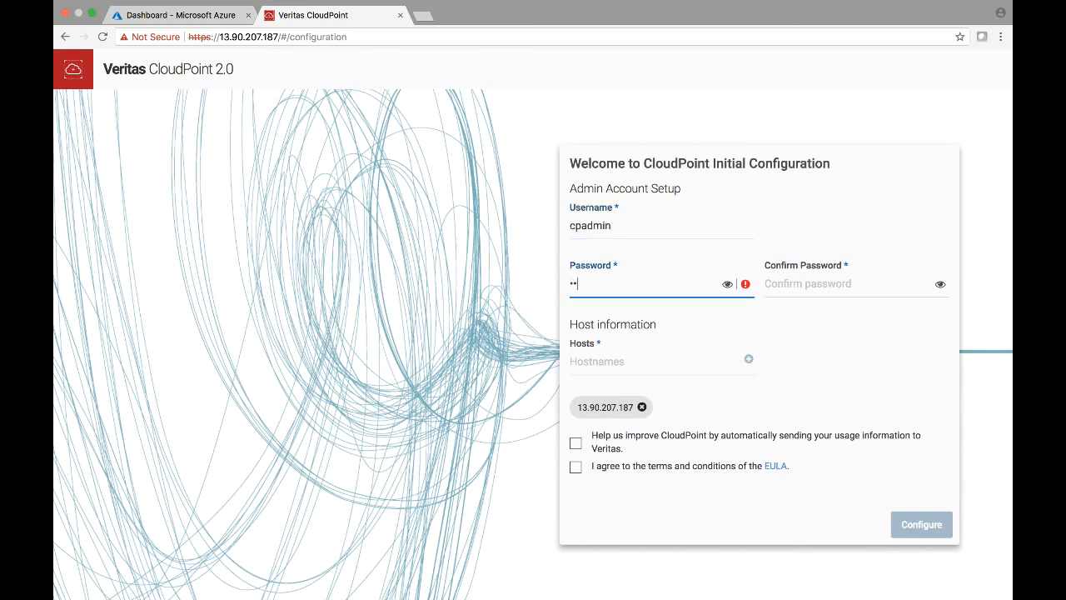
type("••••")
key("Tab")
key("Tab")
type("•••••••••••")
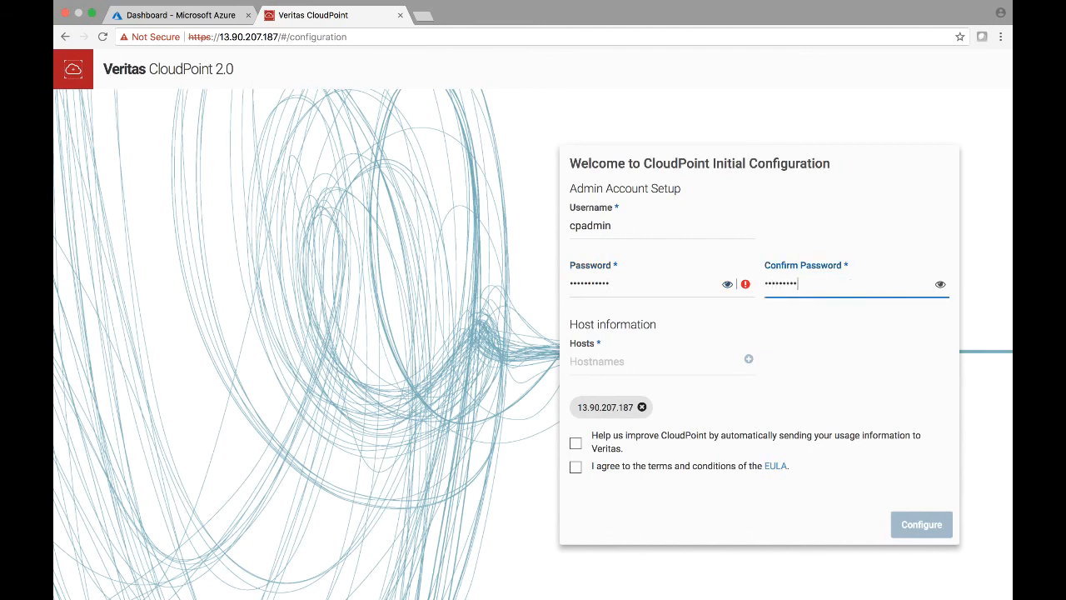
key("Tab")
key("Tab")
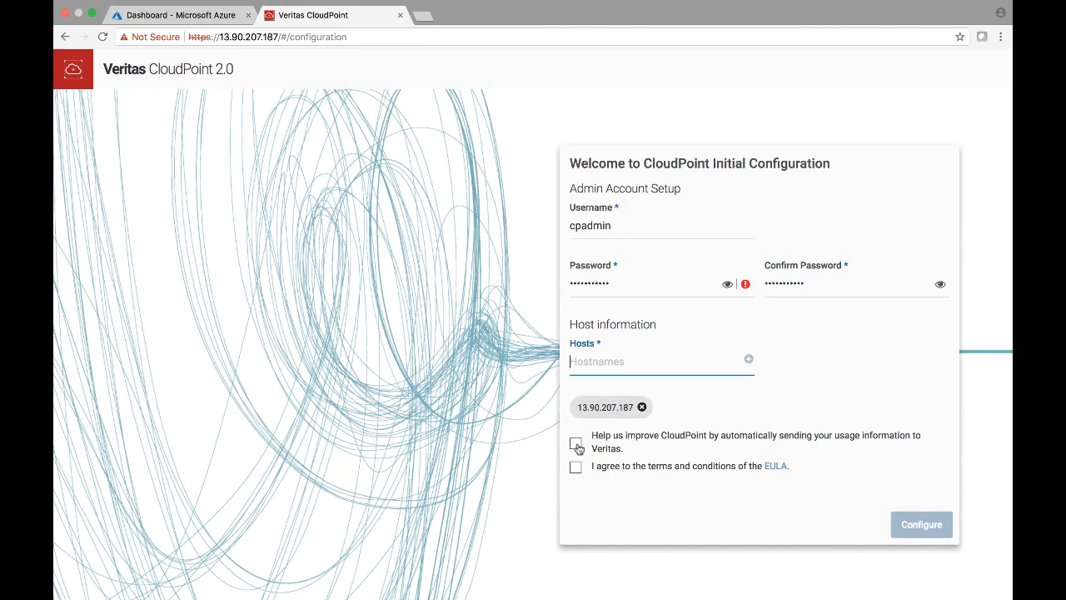
Agree to the EULA, opt in to sending usage information to Veritas, and start the CloudPoint initial configuration.
left_click(575, 467)
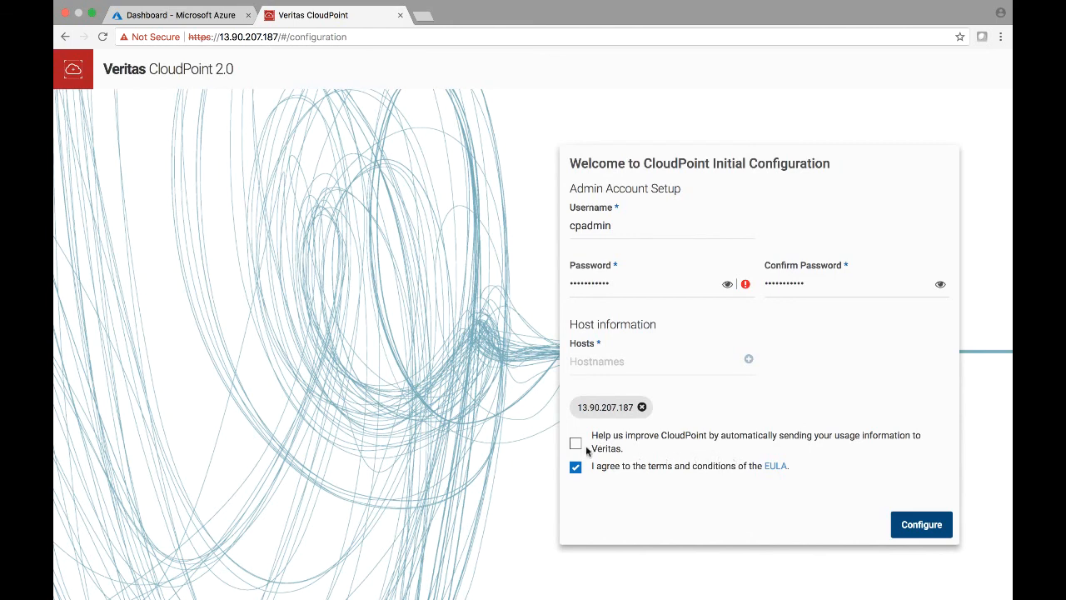
left_click(575, 444)
left_click(910, 523)
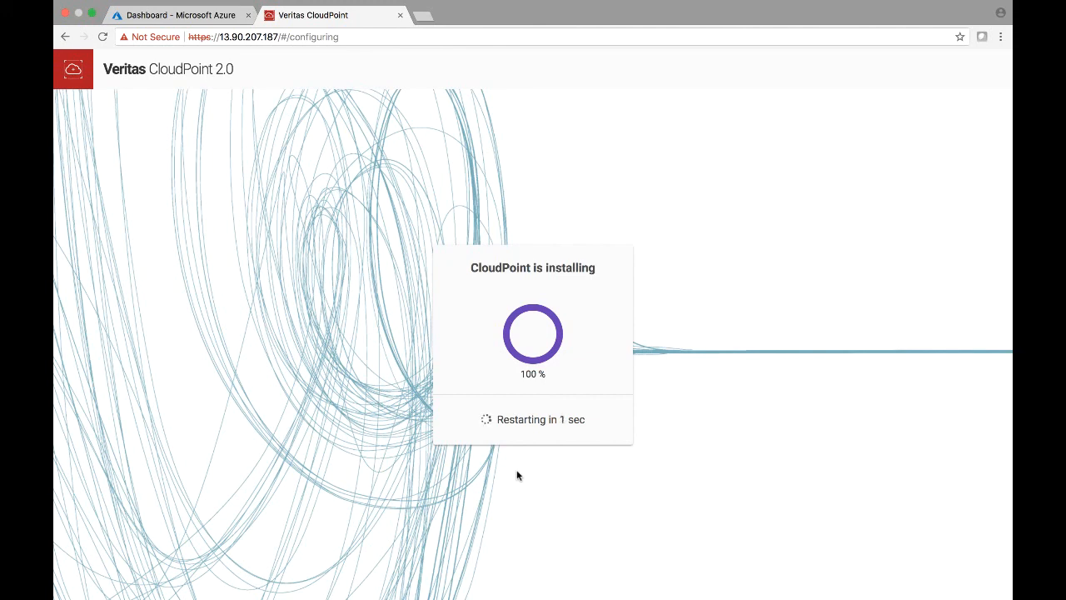
left_click(540, 421)
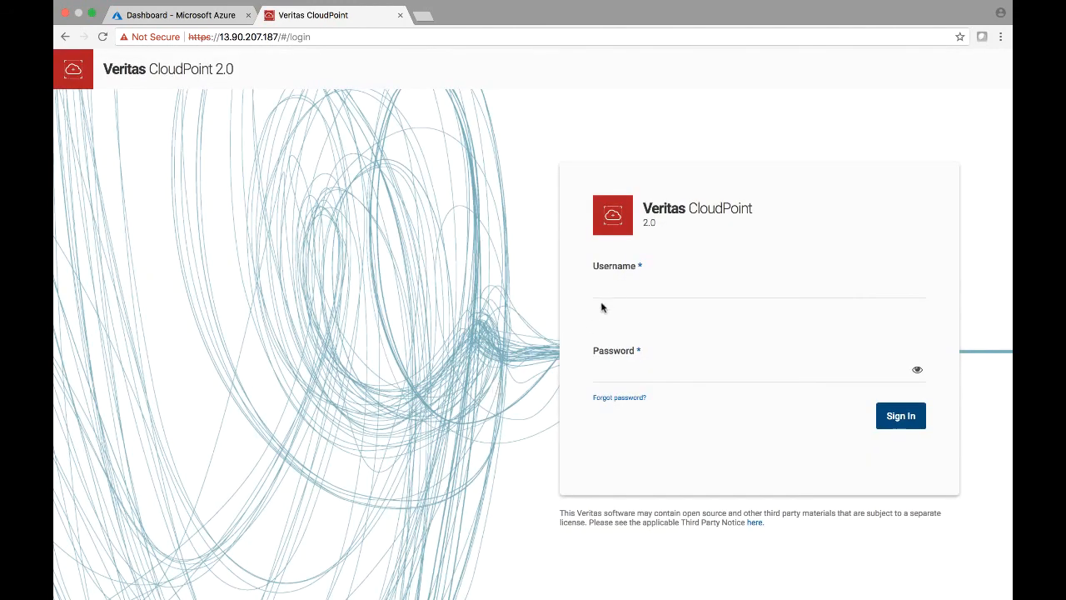
Sign in to CloudPoint as cpadmin with the account password.
left_click(612, 286)
type("cpadmin")
key("Tab")
type("•••••••••••")
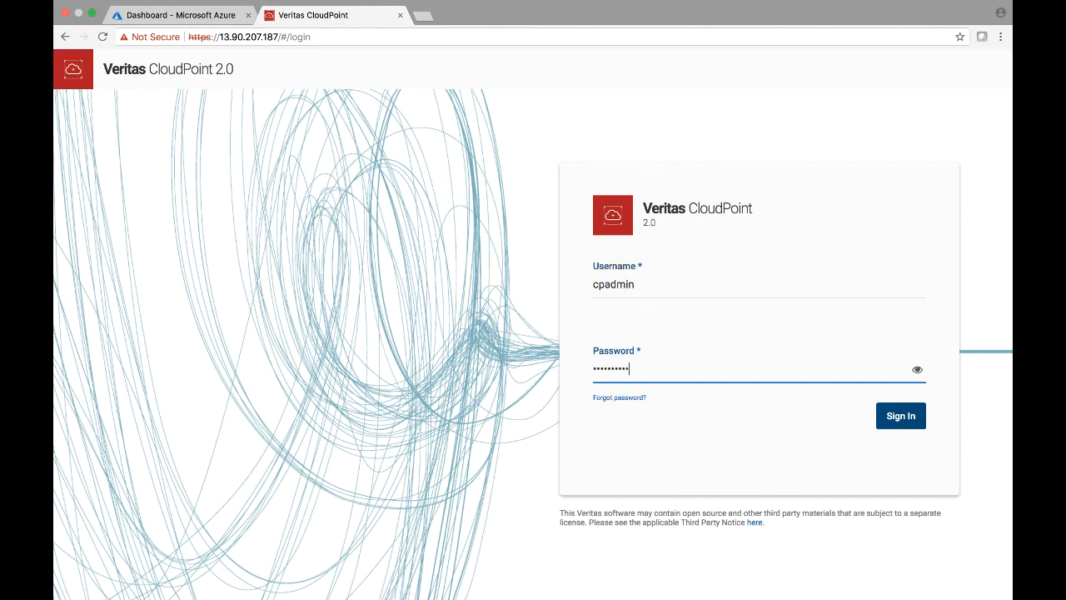
key("Return")
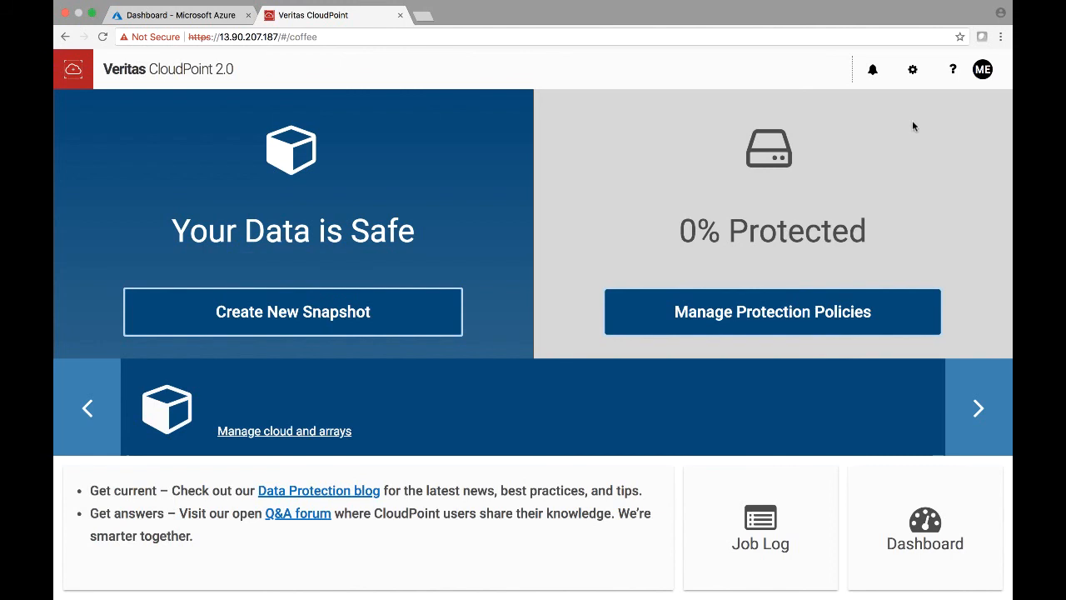
Review the account options and the home page's snapshot and protection summaries, and open the CloudPoint dashboard.
left_click(985, 75)
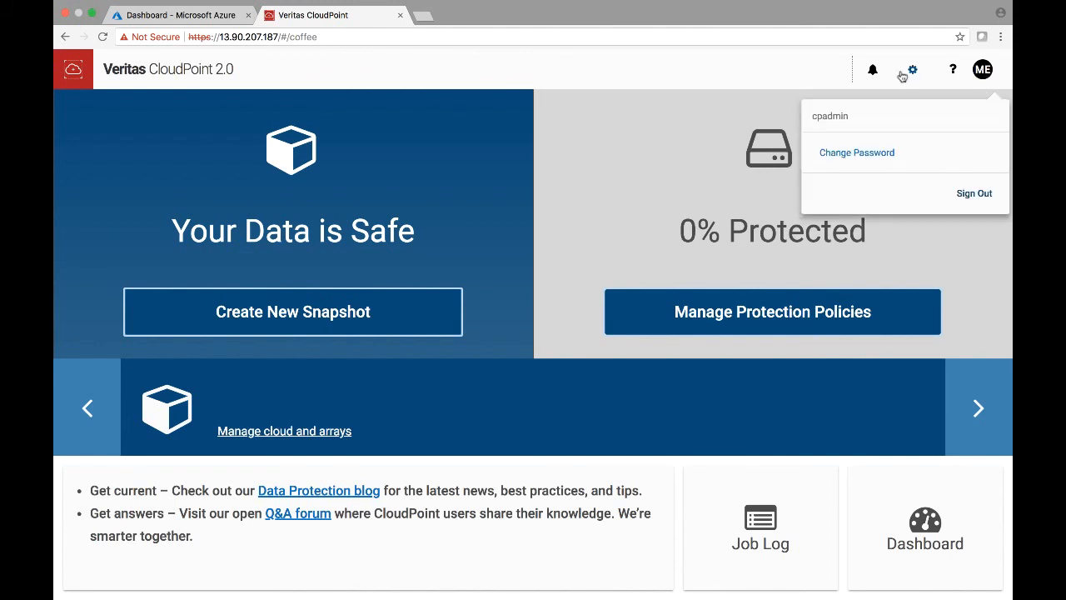
left_click(892, 238)
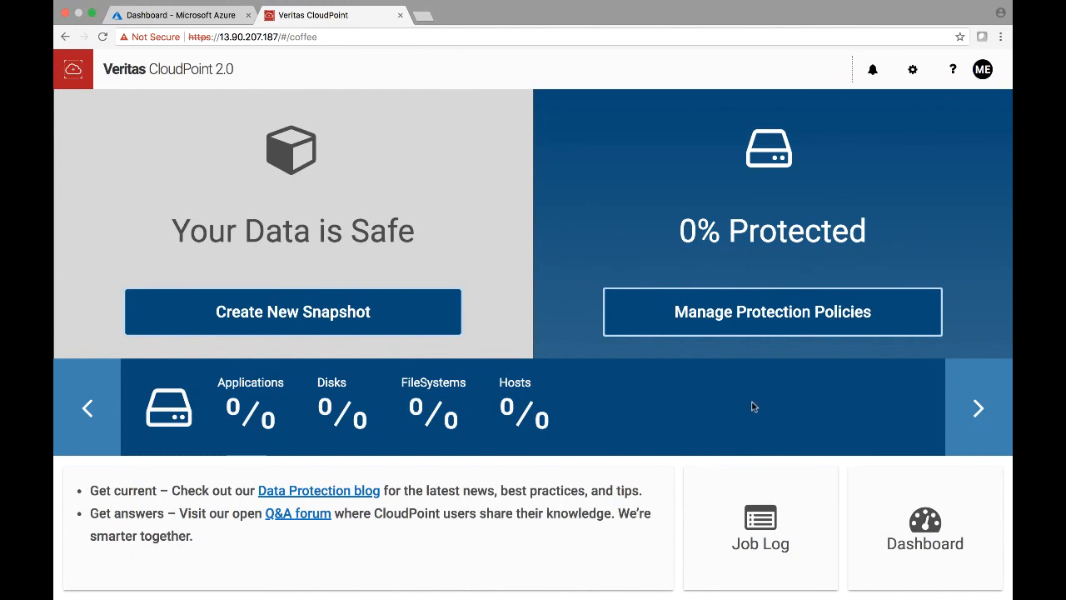
left_click(978, 407)
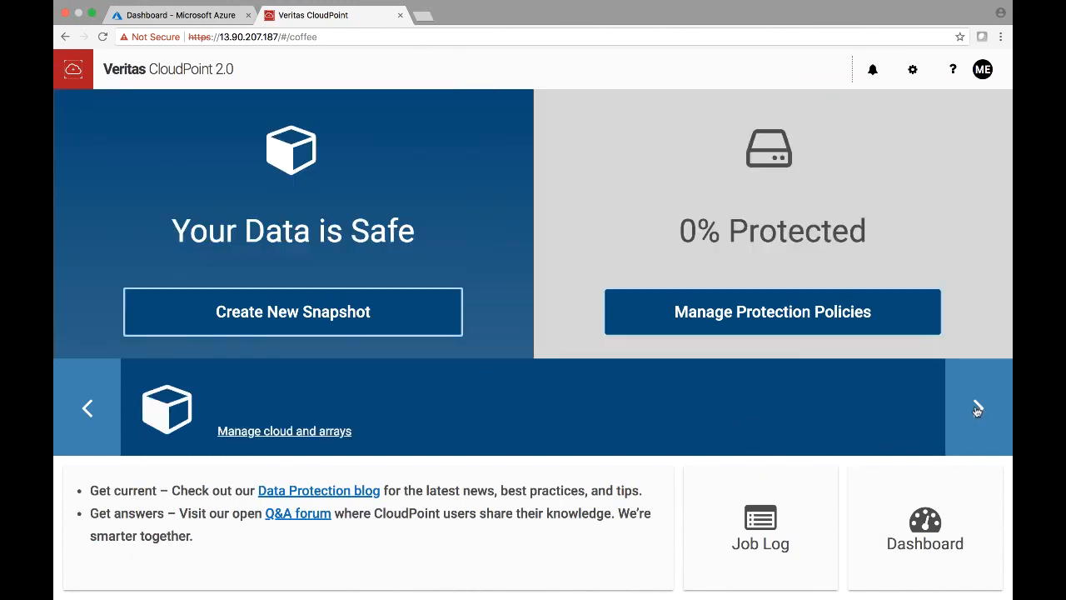
left_click(978, 408)
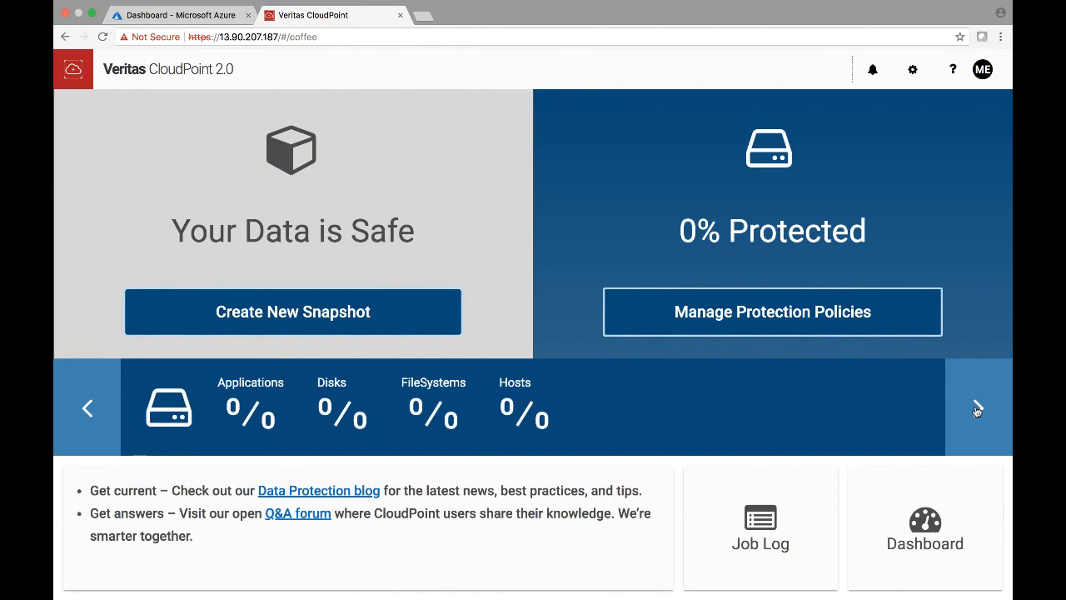
left_click(935, 523)
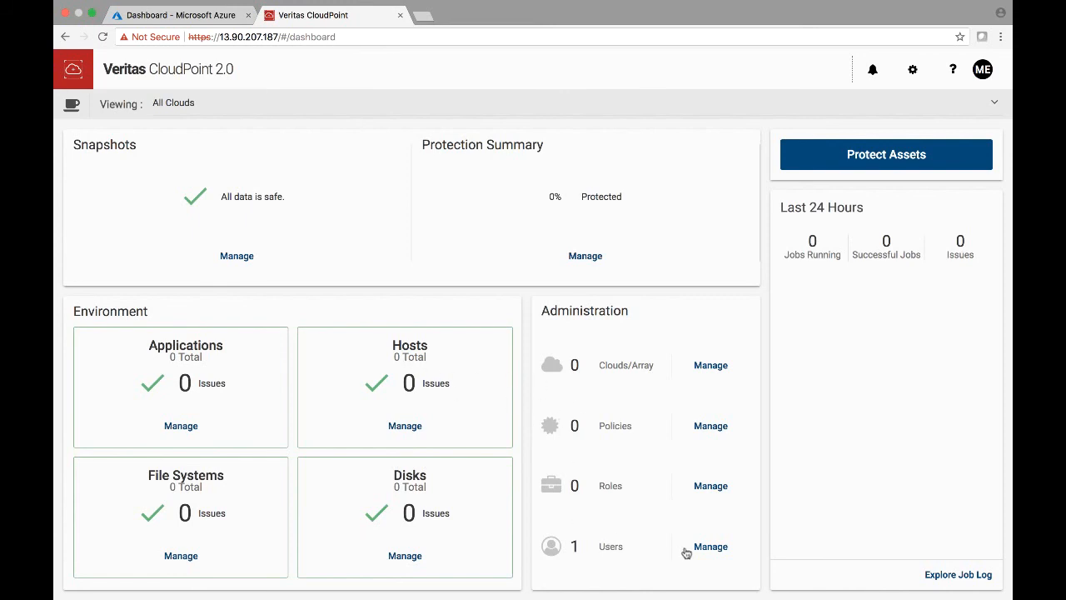
Open a new Microsoft Azure configuration from the management of clouds and arrays.
left_click(713, 365)
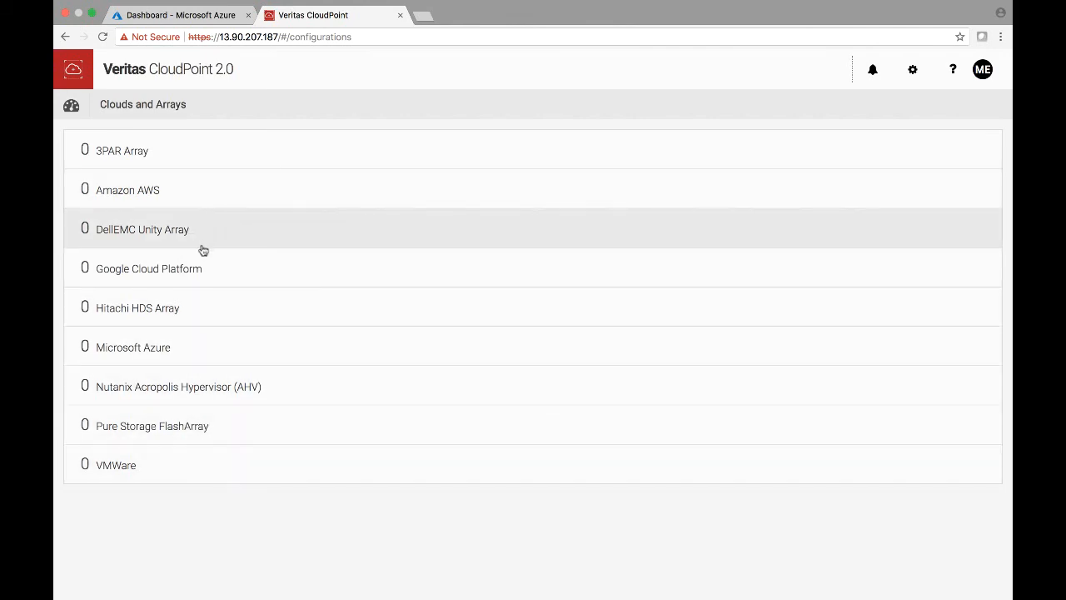
left_click(178, 353)
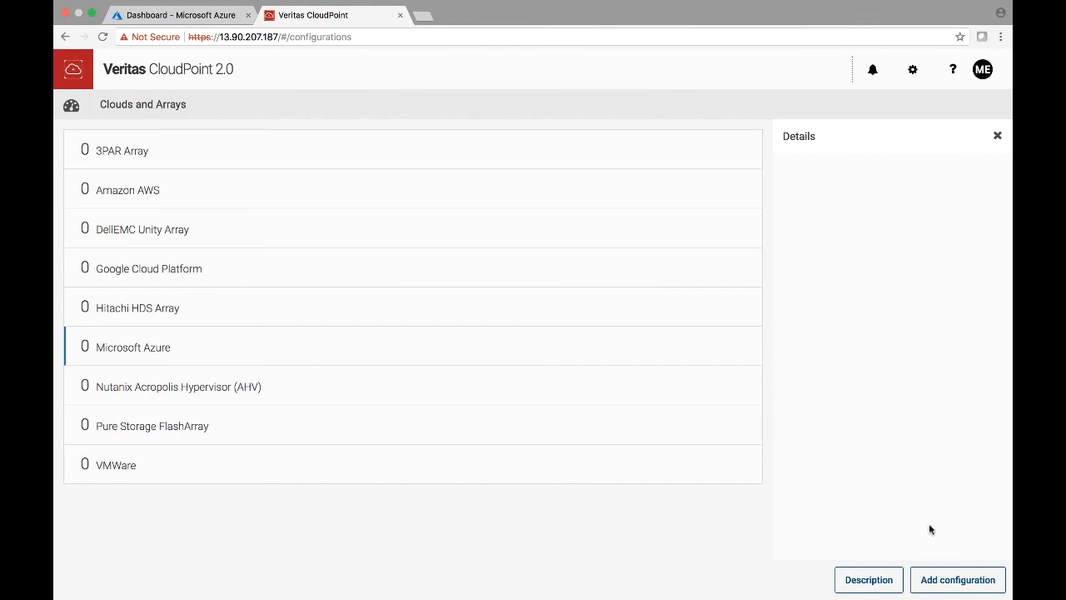
left_click(949, 578)
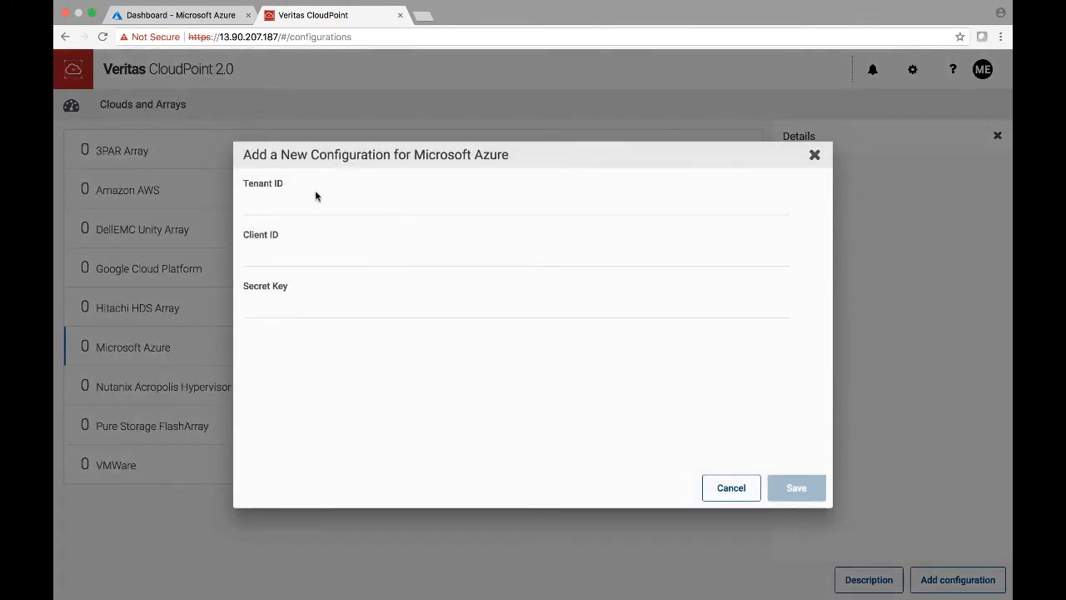